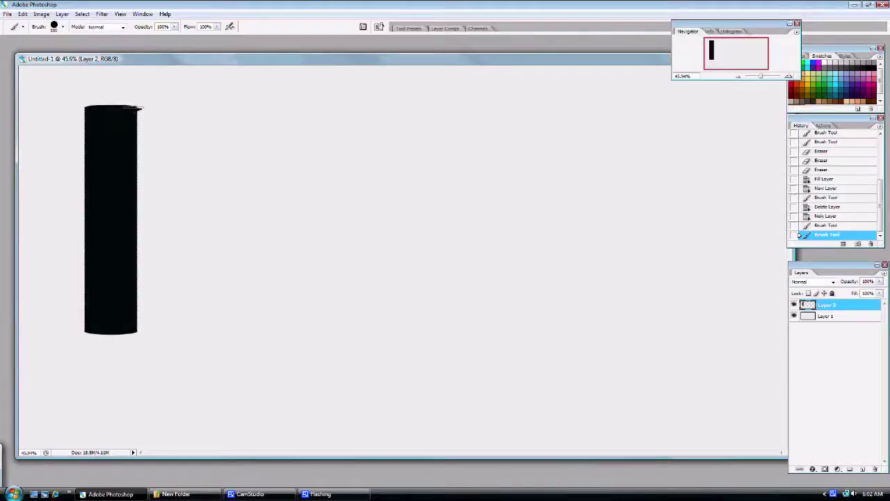
Paint a pointed hook extending from the upper right corner of the black blade silhouette.
left_click(135, 109)
left_click(138, 109)
left_click(143, 107)
left_click_drag(143, 108, 139, 116)
mouse_move(142, 111)
left_mouse_down()
mouse_move(134, 129)
mouse_move(152, 107)
left_mouse_up()
Erase the blade's upper left corner into a long curve ending in a sharp tip, and nick small notches into the left edge.
key("e")
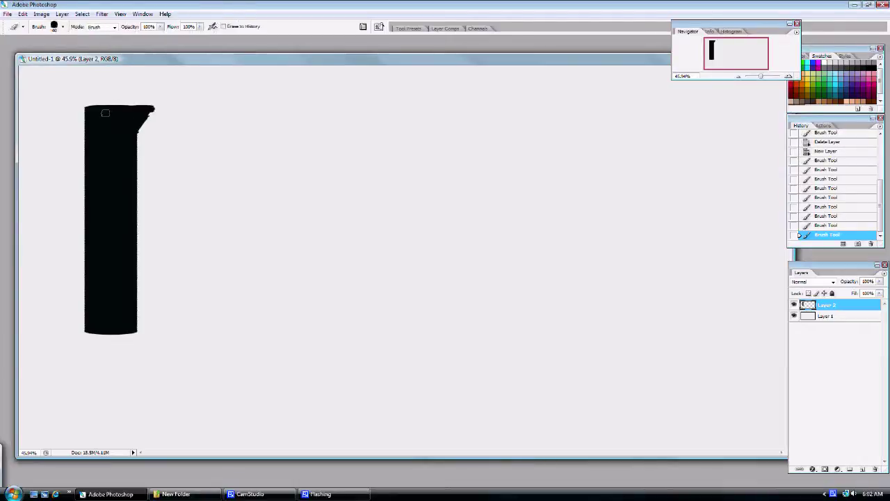
key("bracketright")
left_click_drag(109, 101, 77, 126)
left_click(77, 126)
mouse_move(132, 99)
left_mouse_down()
mouse_move(167, 103)
mouse_move(147, 100)
mouse_move(154, 103)
left_mouse_up()
mouse_move(154, 104)
left_mouse_down()
mouse_move(129, 99)
mouse_move(156, 108)
mouse_move(148, 136)
mouse_move(135, 113)
mouse_move(103, 112)
mouse_move(125, 94)
mouse_move(76, 130)
mouse_move(123, 95)
mouse_move(71, 155)
mouse_move(111, 101)
mouse_move(64, 174)
mouse_move(87, 128)
mouse_move(73, 199)
mouse_move(90, 118)
mouse_move(74, 190)
mouse_move(85, 128)
mouse_move(78, 160)
left_mouse_up()
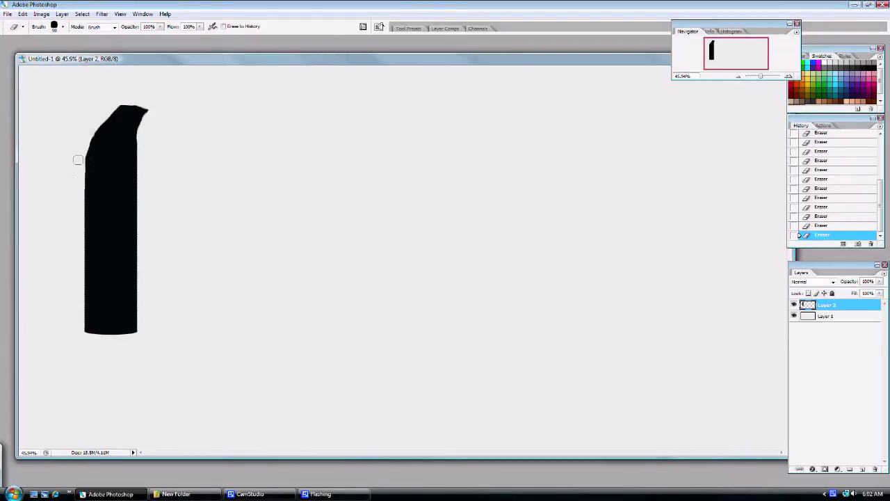
key("bracketleft")
mouse_move(108, 110)
left_mouse_down()
mouse_move(142, 101)
mouse_move(81, 140)
mouse_move(116, 109)
mouse_move(76, 178)
mouse_move(86, 135)
mouse_move(76, 186)
left_mouse_up()
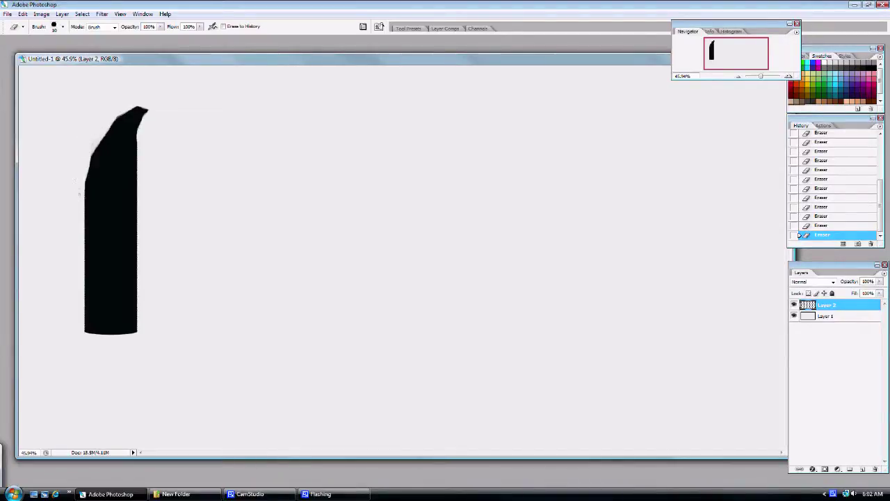
key("bracketright")
Paint a flared, pointed crossguard on both sides of the large blade's base.
key("b")
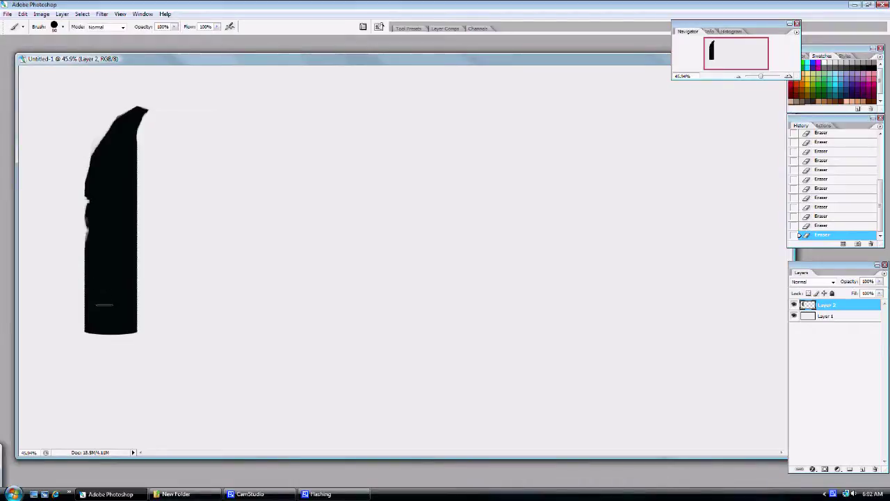
left_click_drag(105, 285, 94, 320)
mouse_move(98, 303)
left_mouse_down()
mouse_move(89, 320)
mouse_move(103, 298)
mouse_move(73, 329)
mouse_move(111, 326)
mouse_move(112, 295)
mouse_move(129, 319)
left_mouse_up()
left_click(95, 329)
mouse_move(121, 303)
left_mouse_down()
mouse_move(144, 326)
mouse_move(93, 331)
mouse_move(148, 327)
left_mouse_up()
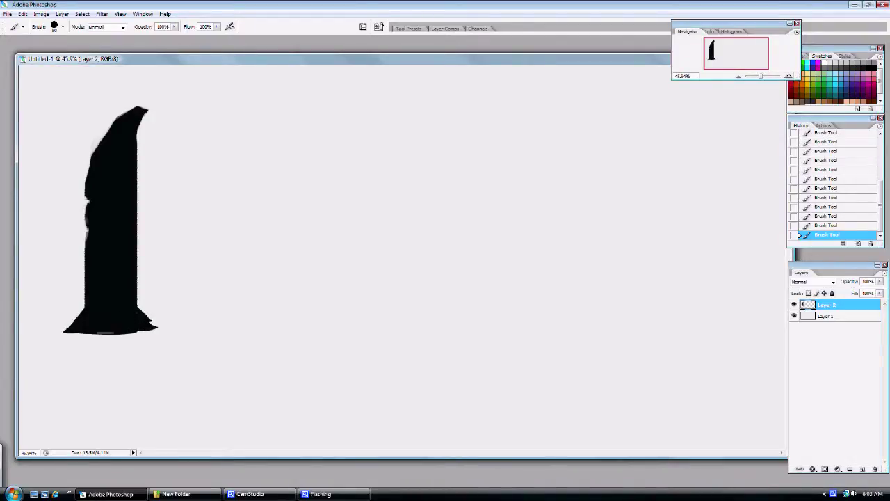
left_click_drag(87, 332, 96, 339)
Paint a narrow straight handle running down from the large sword's crossguard.
key("Return")
key("shift")
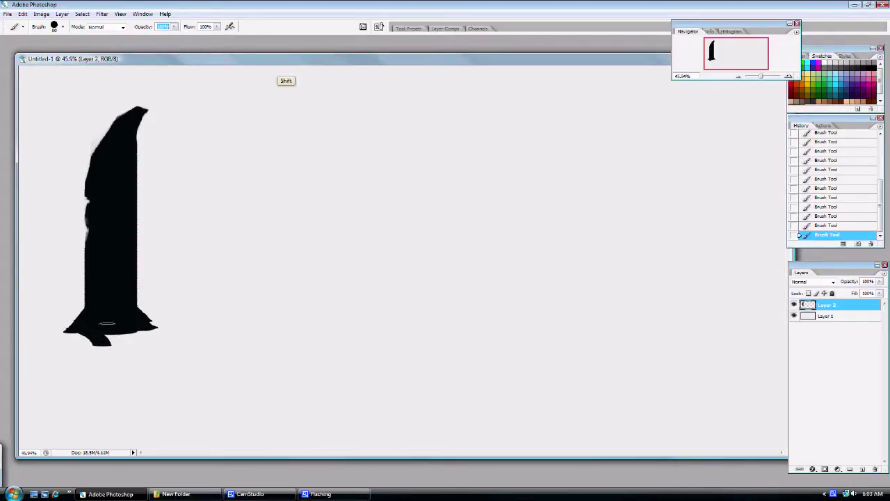
mouse_move(107, 324)
left_mouse_down()
mouse_move(111, 397)
mouse_move(111, 338)
mouse_move(112, 381)
mouse_move(111, 372)
left_mouse_up()
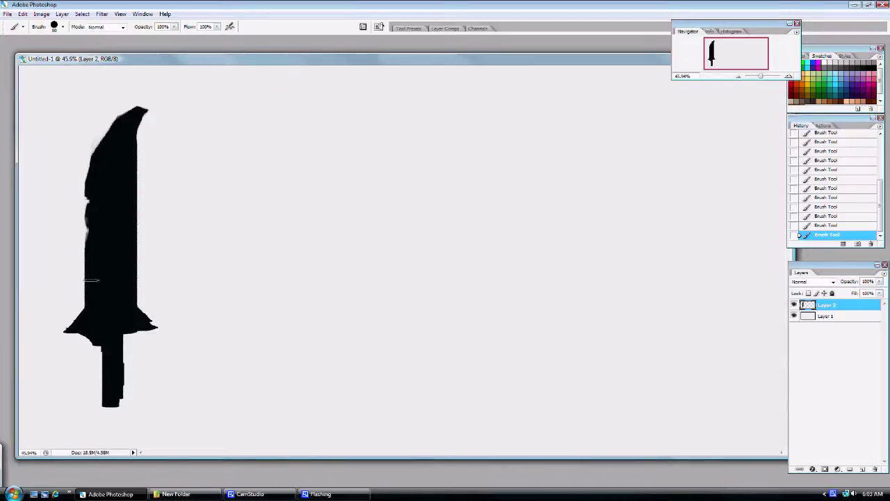
Trim the large sword's tip and erase three evenly spaced square holes in the lower blade above the guard.
key("e")
left_click_drag(150, 109, 148, 137)
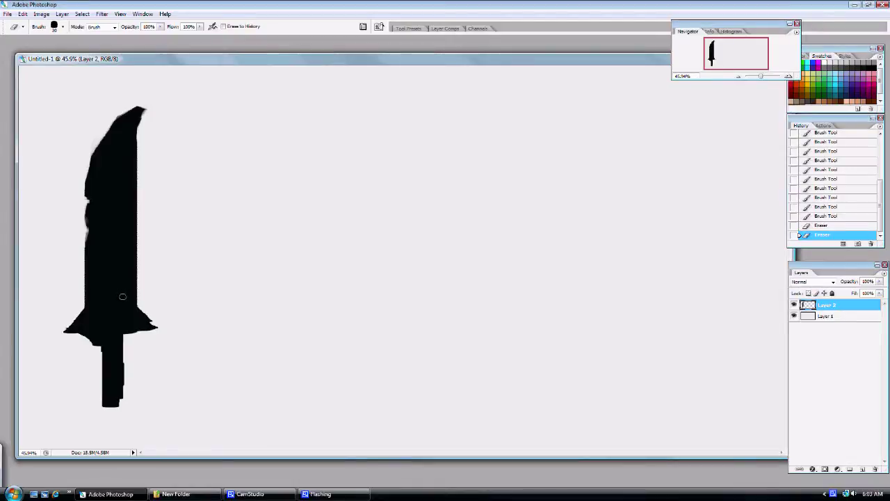
left_click(119, 299)
left_click(120, 283)
left_click(121, 267)
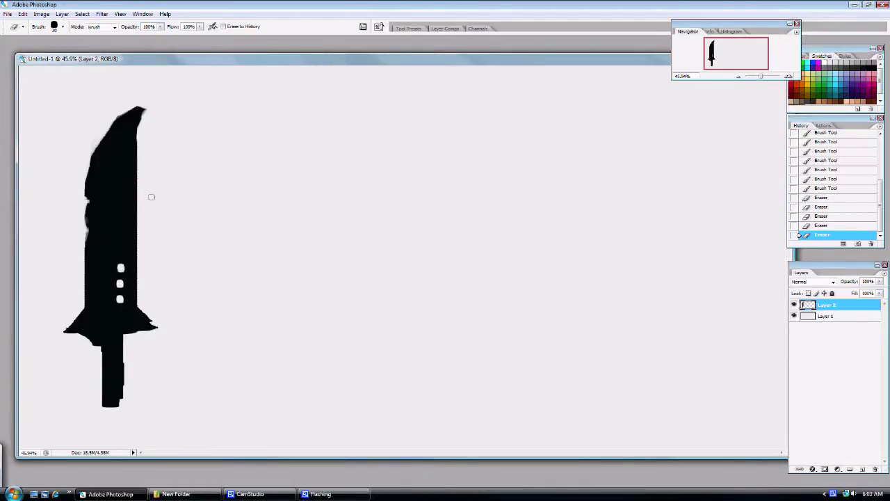
Erase a small hooked notch into the large blade's right edge beside the top hole.
key("bracketright")
left_click(138, 269)
left_click(138, 270)
left_click(136, 270)
left_click(139, 271)
key("bracketleft")
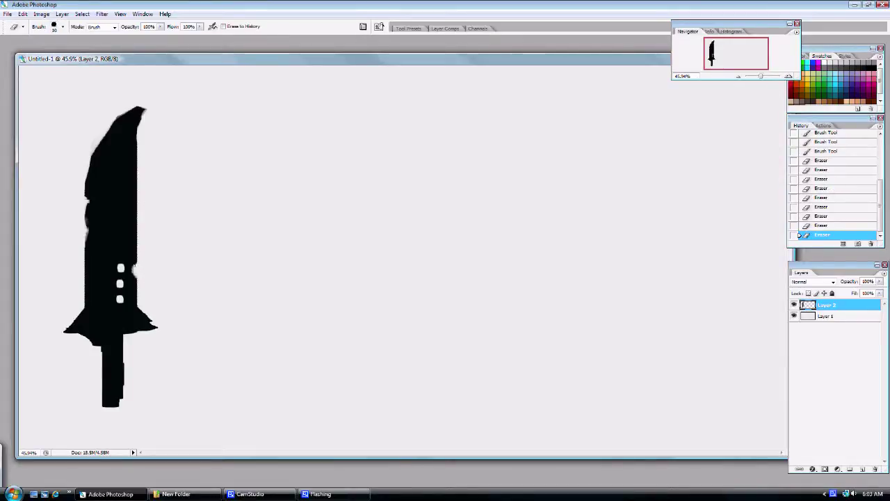
left_click(134, 265)
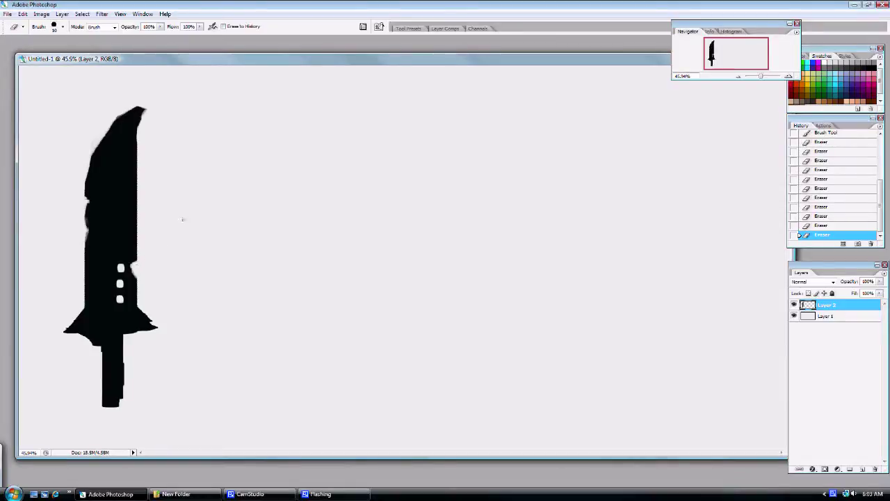
Paint a rough, jagged black silhouette for a smaller second blade beside the large sword, using an enlarged brush.
key("b")
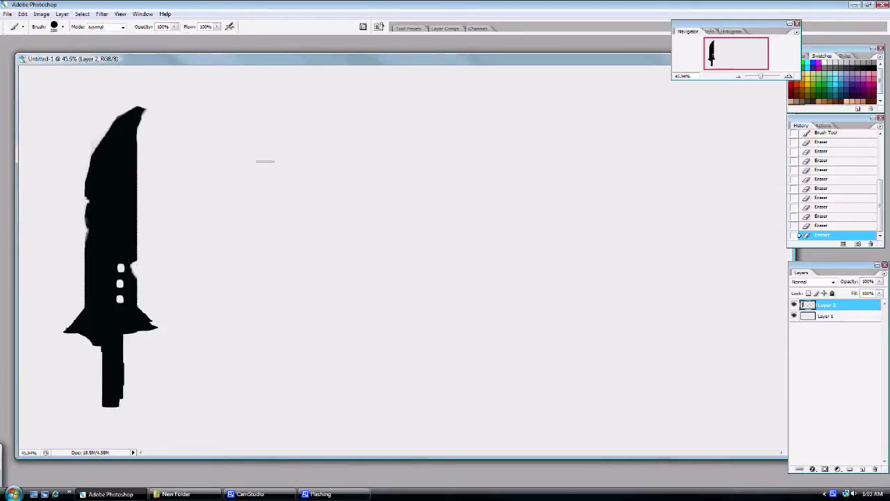
key("]")
key("]")
key("]")
mouse_move(293, 119)
left_mouse_down()
mouse_move(260, 146)
mouse_move(257, 155)
mouse_move(284, 154)
mouse_move(269, 173)
mouse_move(229, 190)
mouse_move(299, 174)
mouse_move(292, 106)
mouse_move(296, 115)
left_mouse_up()
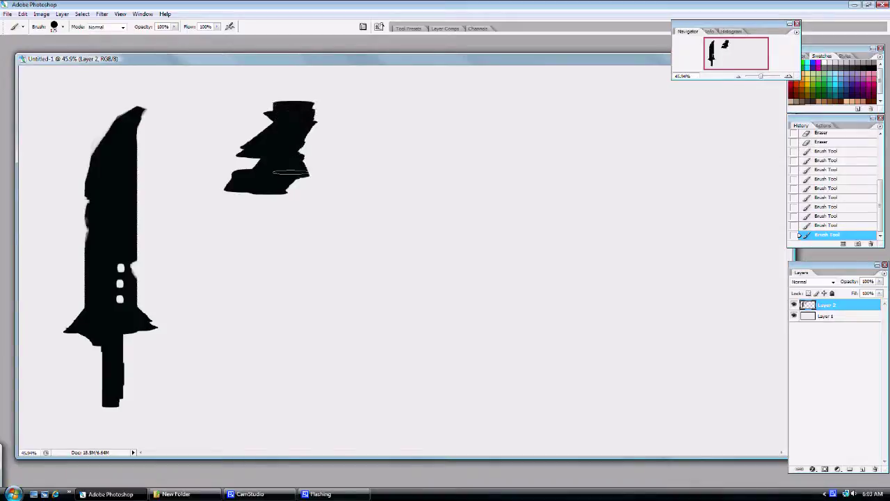
mouse_move(291, 172)
left_mouse_down()
mouse_move(280, 202)
mouse_move(272, 190)
mouse_move(275, 219)
mouse_move(279, 201)
mouse_move(277, 228)
left_mouse_up()
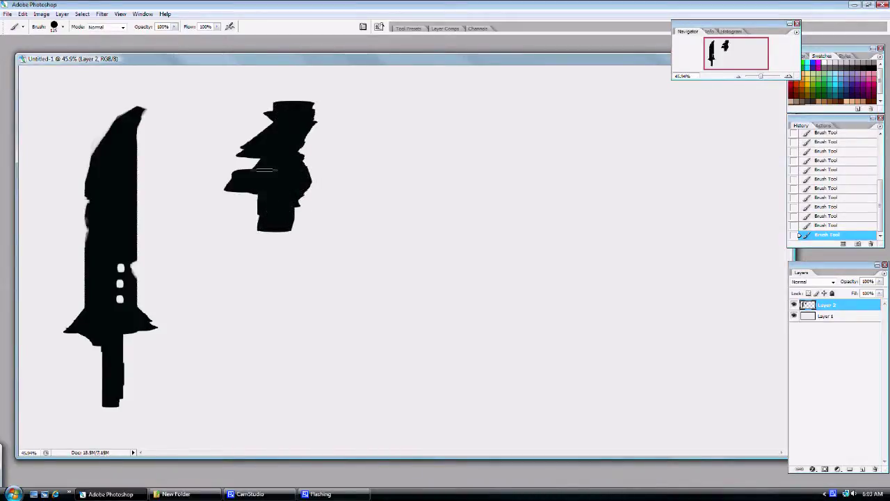
Carve the second blade's pointed tip and cut hooked gaps into its left side with the Eraser.
key("e")
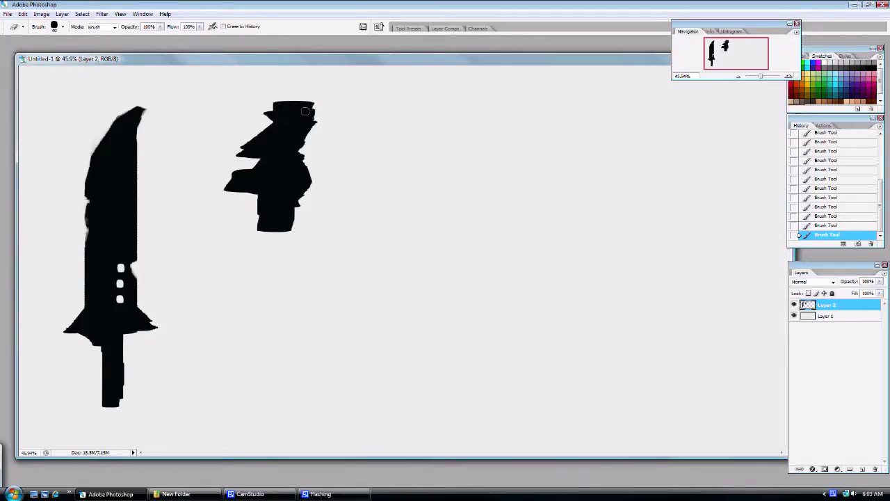
mouse_move(304, 112)
left_mouse_down()
mouse_move(290, 92)
mouse_move(305, 127)
mouse_move(287, 93)
mouse_move(317, 130)
mouse_move(304, 97)
mouse_move(314, 129)
mouse_move(301, 108)
mouse_move(308, 106)
mouse_move(275, 94)
mouse_move(267, 124)
mouse_move(277, 113)
mouse_move(260, 131)
left_mouse_up()
key("[")
mouse_move(265, 128)
left_mouse_down()
mouse_move(246, 136)
mouse_move(269, 114)
mouse_move(250, 150)
mouse_move(249, 129)
mouse_move(257, 160)
mouse_move(259, 151)
mouse_move(265, 159)
mouse_move(249, 172)
mouse_move(251, 190)
mouse_move(248, 168)
mouse_move(256, 195)
left_mouse_up()
left_click(267, 113)
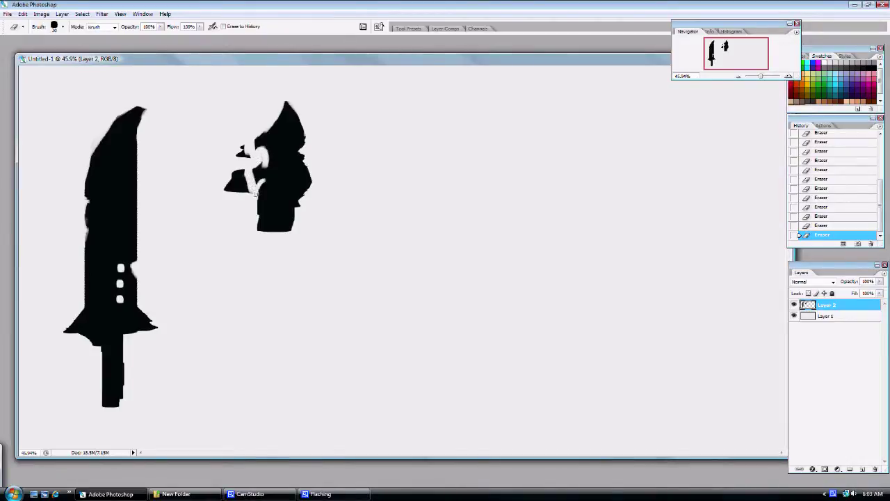
Paint black back into the second blade's left edge between the hooked cutouts.
key("b")
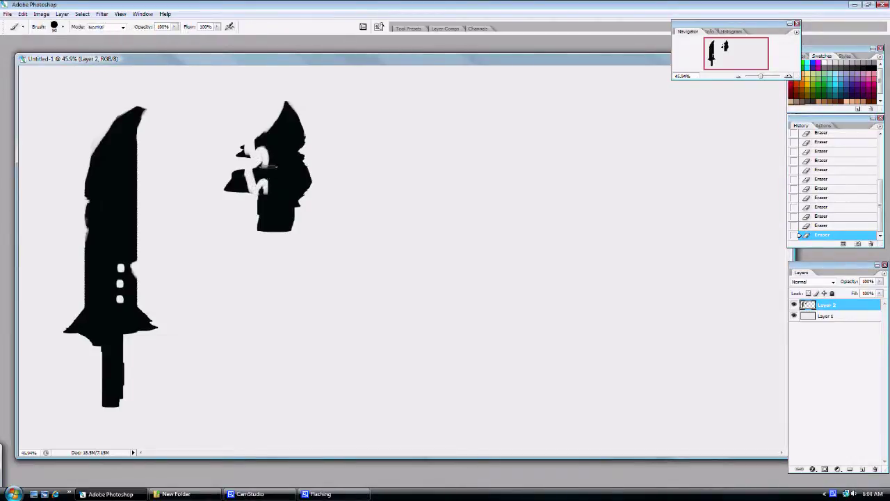
left_click(268, 166)
left_click(267, 166)
mouse_move(268, 166)
left_mouse_down()
mouse_move(275, 156)
mouse_move(244, 146)
mouse_move(253, 162)
left_mouse_up()
left_click(275, 157)
Erase the roughness along the second blade's upper right edge and paint that side into a smooth outward curve.
key("e")
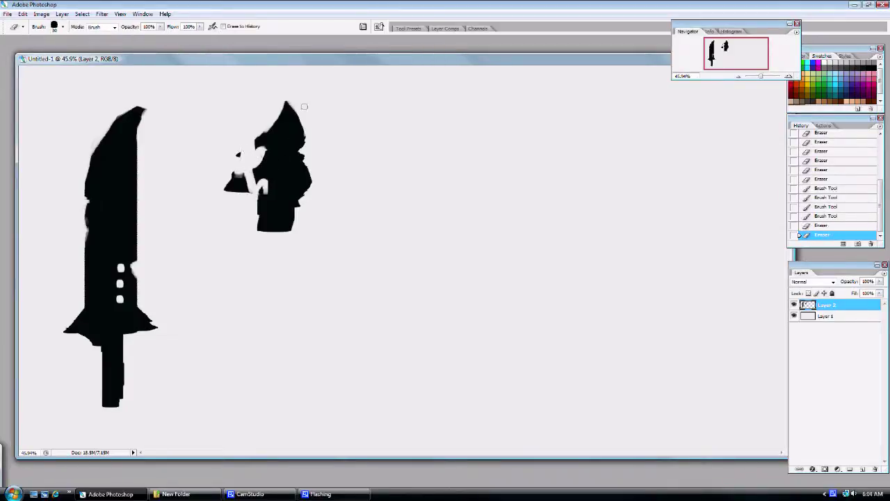
left_click_drag(290, 107, 308, 133)
left_click_drag(294, 87, 309, 171)
key("b")
left_click_drag(295, 158, 310, 173)
Erase the second blade's right side to slim it above the handle, and remove the loose fragments on its left.
key("e")
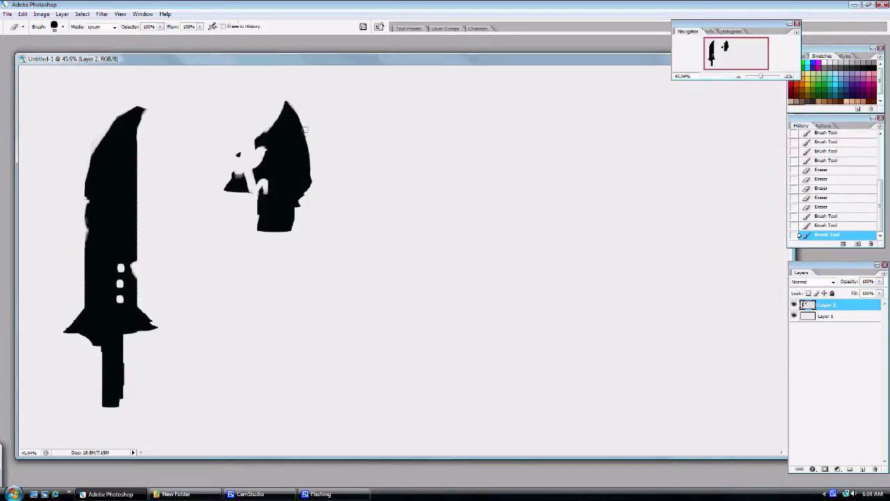
left_click_drag(301, 109, 310, 153)
mouse_move(310, 149)
left_mouse_down()
mouse_move(294, 176)
mouse_move(305, 126)
left_mouse_up()
mouse_move(301, 139)
left_mouse_down()
mouse_move(289, 102)
mouse_move(307, 136)
left_mouse_up()
mouse_move(301, 146)
left_mouse_down()
mouse_move(292, 102)
mouse_move(305, 153)
mouse_move(290, 196)
mouse_move(307, 171)
left_mouse_up()
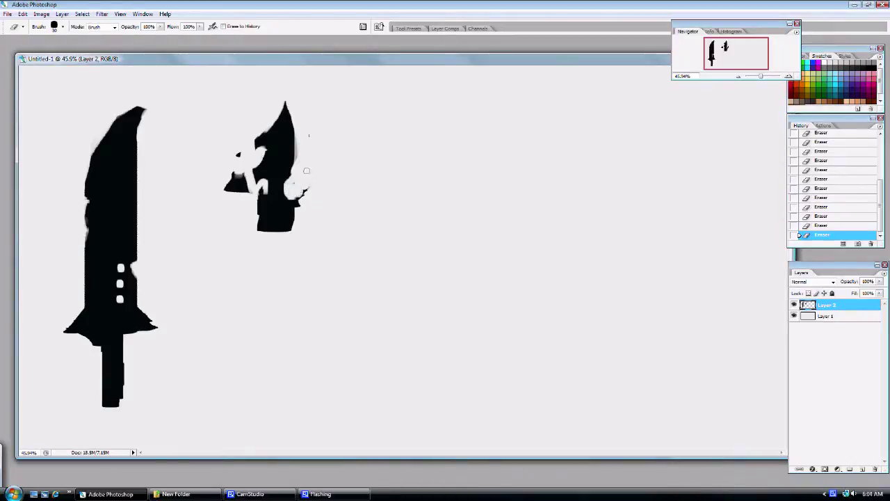
left_click_drag(237, 156, 235, 197)
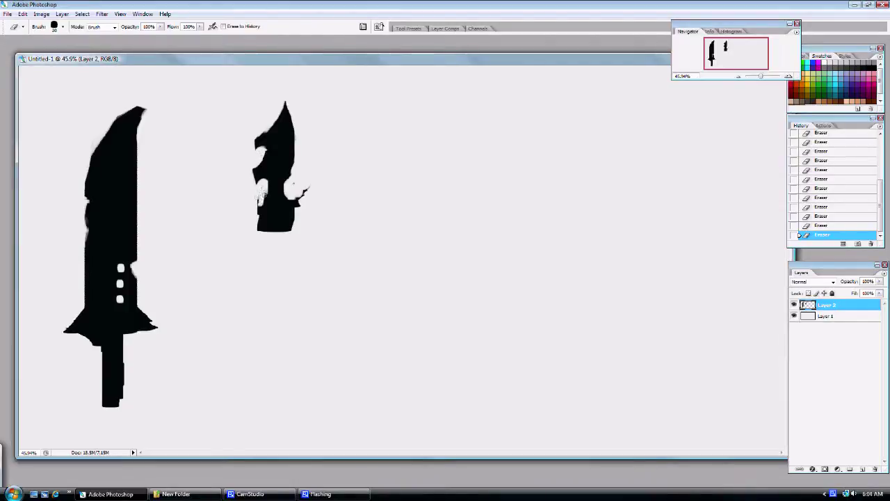
Paint the small dagger's guard and handle base, and erase the stray bits around the guard.
key("b")
mouse_move(269, 202)
left_mouse_down()
mouse_move(283, 201)
mouse_move(267, 202)
mouse_move(263, 231)
left_mouse_up()
key("e")
mouse_move(303, 202)
left_mouse_down()
mouse_move(296, 182)
mouse_move(299, 207)
left_mouse_up()
left_click_drag(301, 197, 297, 209)
Trim the right edge of the small dagger's blade and erase the sides of its handle into a narrow taper.
mouse_move(299, 132)
left_mouse_down()
mouse_move(296, 106)
mouse_move(294, 116)
left_mouse_up()
left_click_drag(296, 183, 303, 173)
key("bracketright")
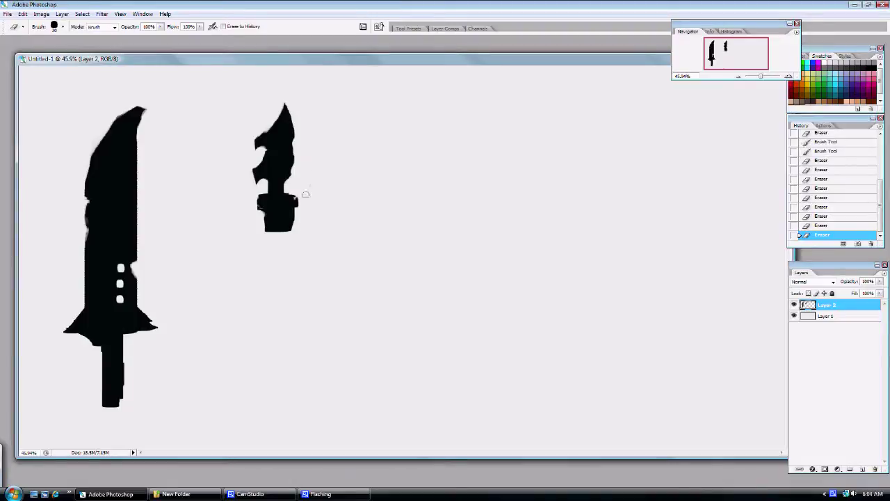
left_click_drag(292, 210, 292, 228)
Paint a short vertical black handle for a third weapon in the empty space beside the small dagger.
key("b")
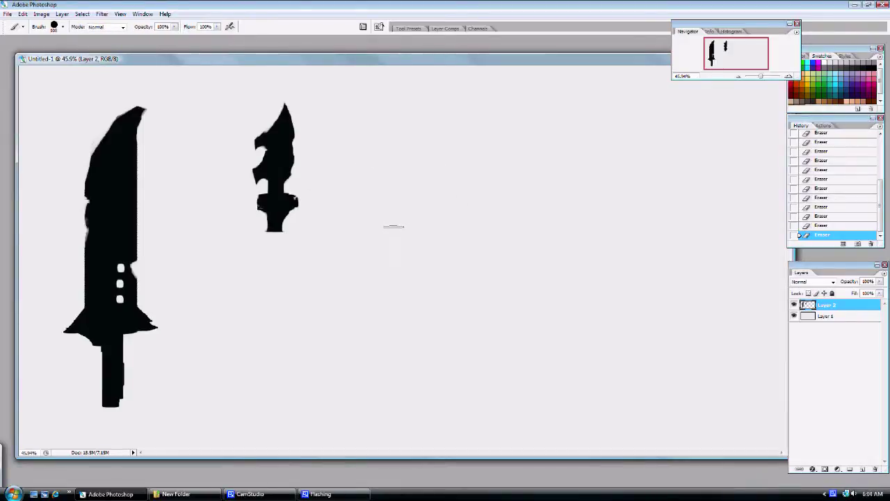
key("shift")
key("shift")
left_click_drag(413, 238, 413, 286)
left_click_drag(418, 253, 418, 292)
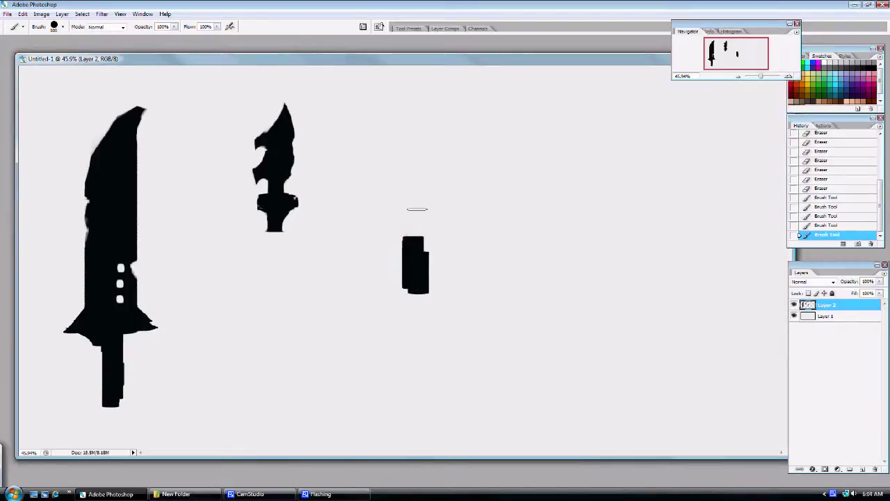
Paint a thick zigzag blade rising from the third weapon's handle with an enlarged brush.
mouse_move(377, 229)
left_mouse_down()
mouse_move(399, 223)
mouse_move(387, 219)
mouse_move(401, 206)
mouse_move(427, 206)
left_mouse_up()
key("]")
mouse_move(403, 197)
left_mouse_down()
mouse_move(454, 203)
mouse_move(465, 128)
mouse_move(513, 98)
mouse_move(402, 148)
mouse_move(445, 167)
mouse_move(449, 199)
mouse_move(417, 203)
mouse_move(399, 221)
mouse_move(416, 261)
mouse_move(423, 246)
left_mouse_up()
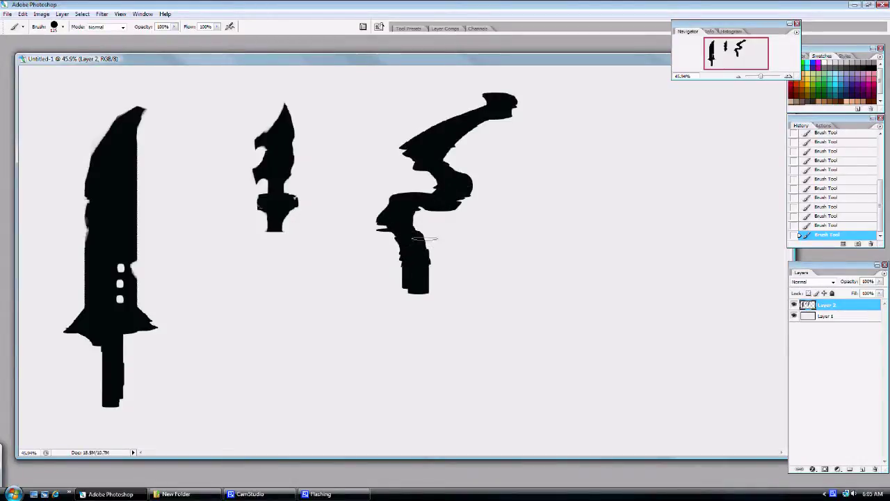
Erase the rough edges around the zigzag blade's lowest bend and the top of its handle.
key("e")
mouse_move(390, 194)
left_mouse_down()
mouse_move(376, 219)
mouse_move(379, 238)
mouse_move(386, 226)
mouse_move(399, 272)
left_mouse_up()
key("bracketright")
left_click(379, 237)
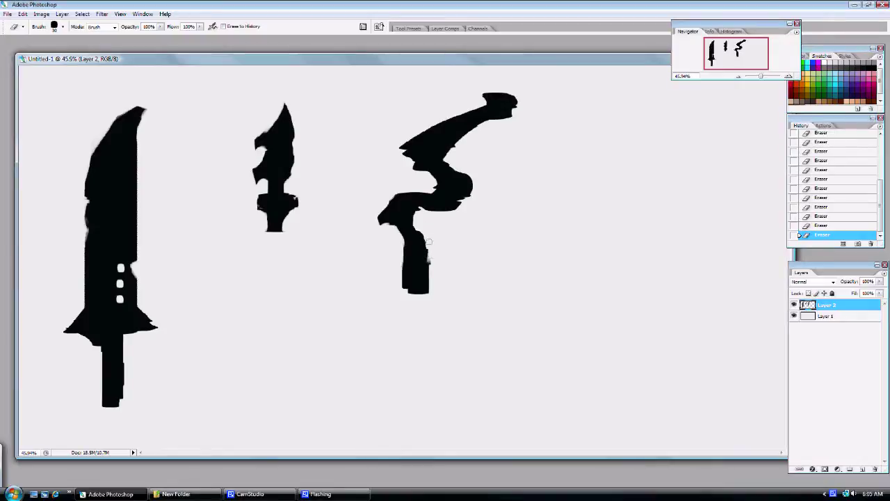
key("n")
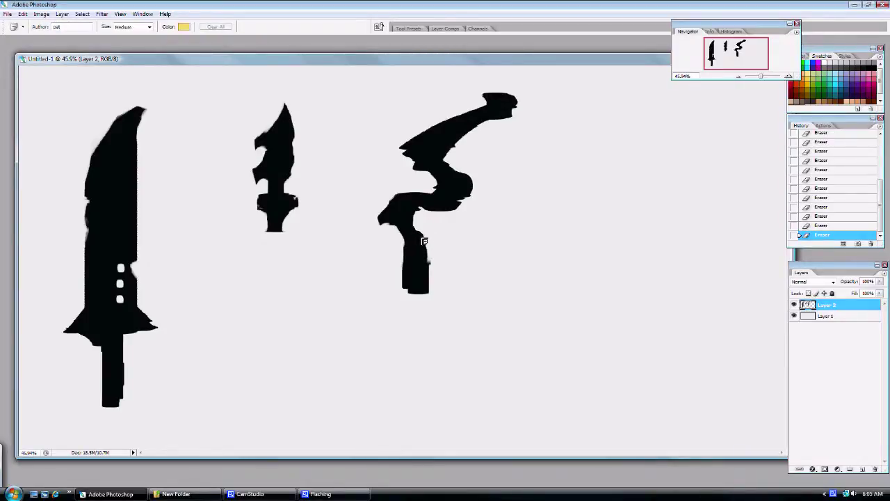
Paint a pointed crossguard between the zigzag blade and its handle, and fill in the upper handle.
key("b")
mouse_move(402, 245)
left_mouse_down()
mouse_move(434, 251)
mouse_move(409, 248)
mouse_move(421, 249)
left_mouse_up()
mouse_move(389, 249)
left_mouse_down()
mouse_move(445, 245)
mouse_move(404, 248)
mouse_move(414, 258)
left_mouse_up()
mouse_move(411, 257)
left_mouse_down()
mouse_move(427, 253)
mouse_move(428, 227)
mouse_move(445, 256)
mouse_move(434, 260)
mouse_move(425, 295)
mouse_move(400, 281)
mouse_move(403, 263)
mouse_move(407, 289)
left_mouse_up()
Erase the rough outer edges of the zigzag blade's bends and clean up its flared tip.
key("e")
left_click_drag(446, 221, 471, 193)
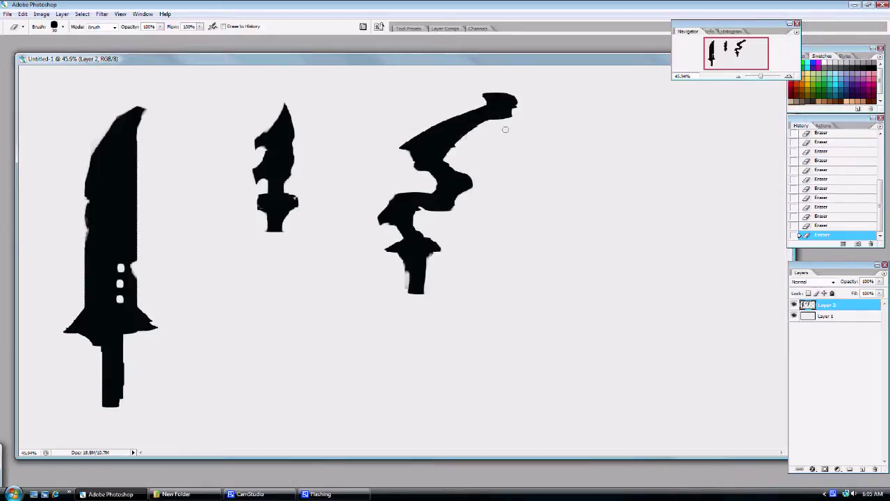
left_click_drag(516, 104, 504, 89)
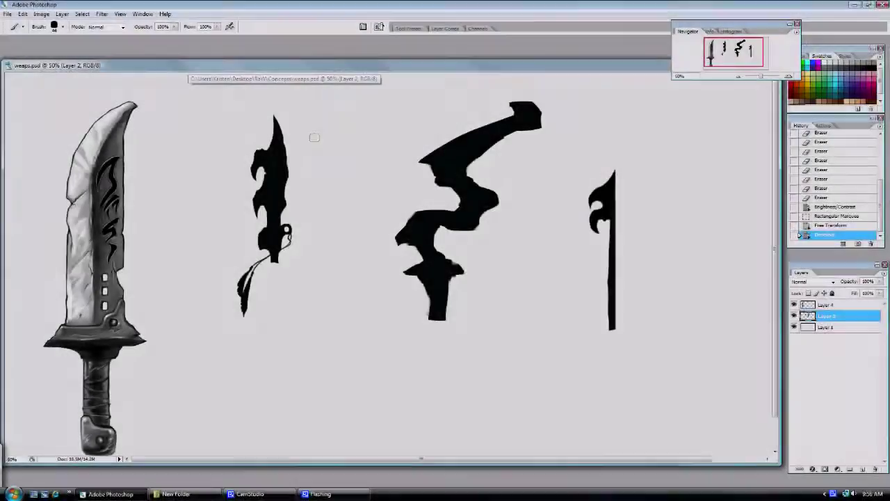
Brush dark grey base shading over the small dagger's blade and left hooks in weaps.psd, leaving the handle black.
key("ctrl+plus")
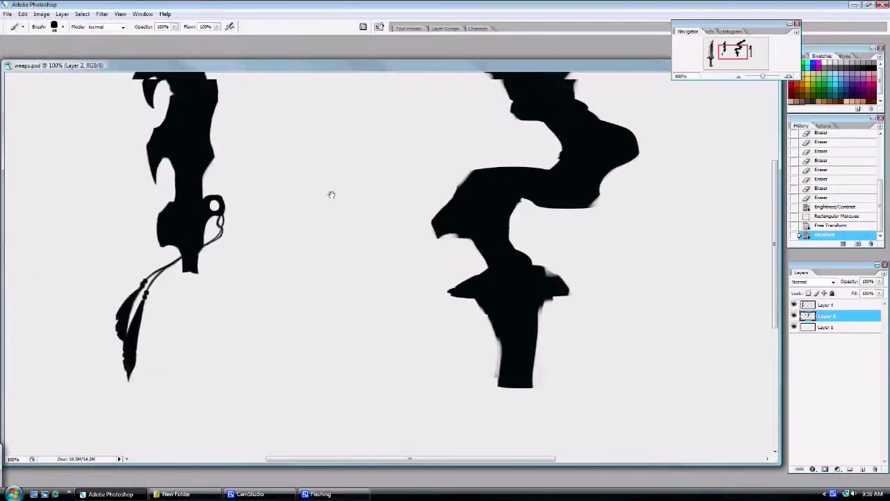
left_click_drag(331, 194, 472, 292)
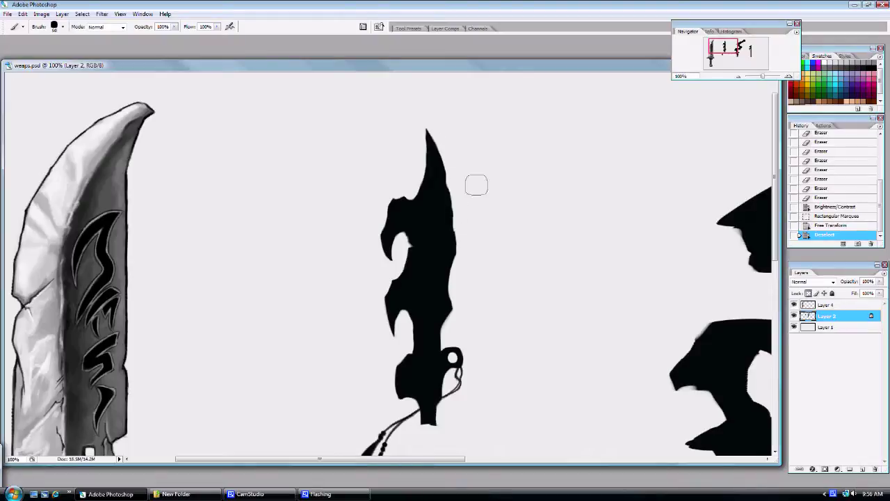
left_click_drag(434, 149, 452, 247)
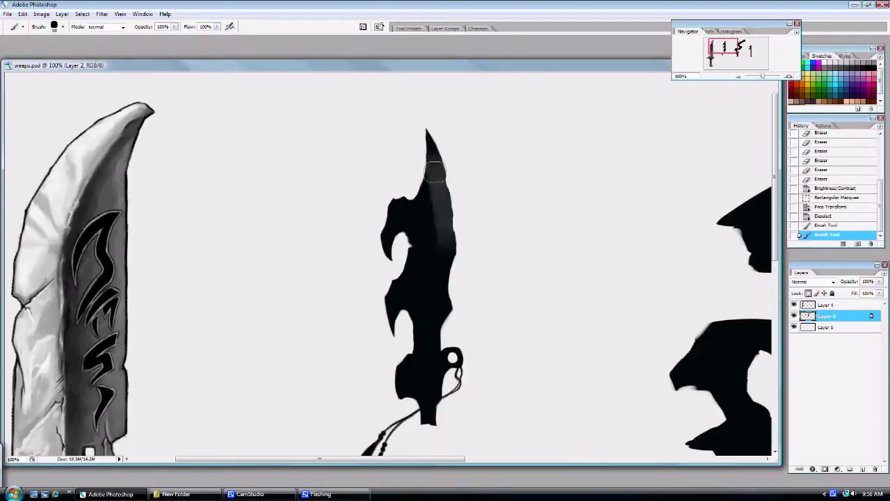
mouse_move(435, 167)
left_mouse_down()
mouse_move(440, 258)
mouse_move(449, 264)
mouse_move(443, 313)
left_mouse_up()
mouse_move(446, 291)
left_mouse_down()
mouse_move(447, 265)
mouse_move(431, 345)
left_mouse_up()
left_click_drag(442, 316, 428, 351)
mouse_move(391, 313)
left_mouse_down()
mouse_move(382, 294)
mouse_move(392, 285)
left_mouse_up()
mouse_move(391, 289)
left_mouse_down()
mouse_move(408, 258)
mouse_move(388, 251)
mouse_move(382, 233)
mouse_move(399, 213)
mouse_move(388, 214)
mouse_move(397, 194)
mouse_move(377, 209)
mouse_move(408, 198)
mouse_move(399, 197)
mouse_move(422, 160)
mouse_move(429, 208)
mouse_move(435, 200)
mouse_move(425, 314)
mouse_move(421, 304)
mouse_move(426, 336)
left_mouse_up()
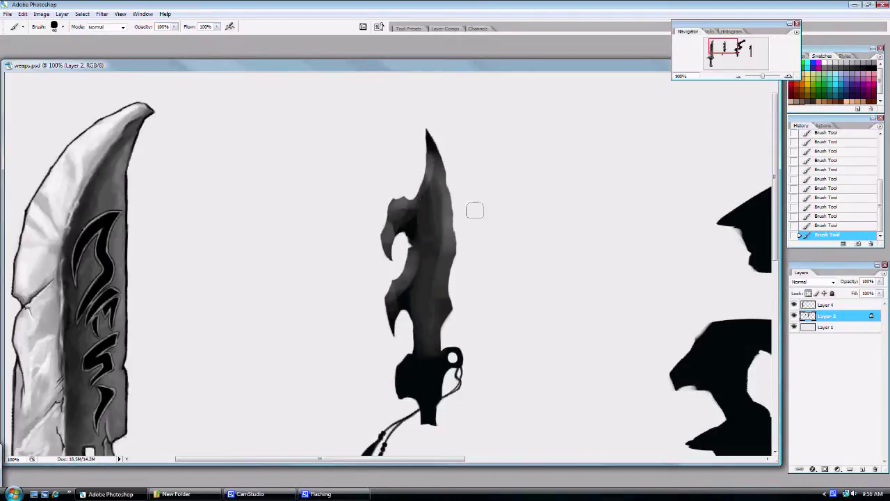
Brush lighter grey highlights along the dagger blade's right cutting edge and onto its lower left hook.
left_click_drag(438, 157, 447, 175)
mouse_move(435, 132)
left_mouse_down()
mouse_move(458, 243)
mouse_move(445, 260)
mouse_move(449, 252)
mouse_move(445, 328)
left_mouse_up()
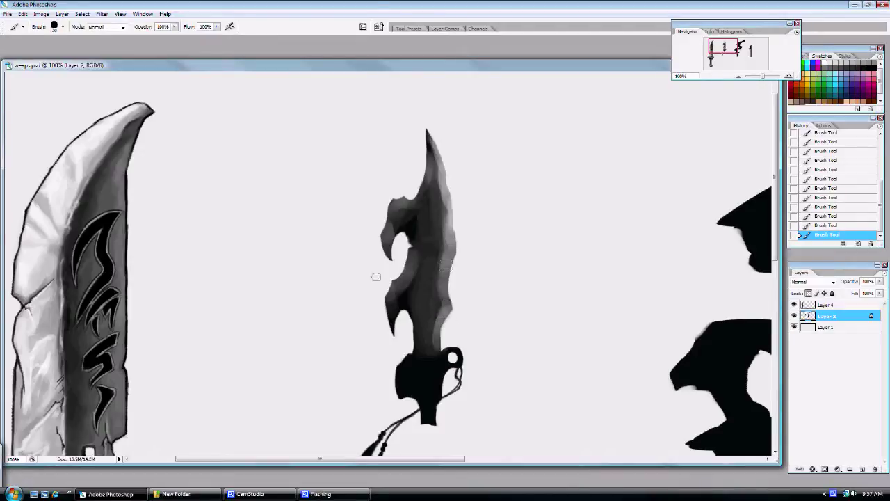
left_click_drag(387, 317, 387, 321)
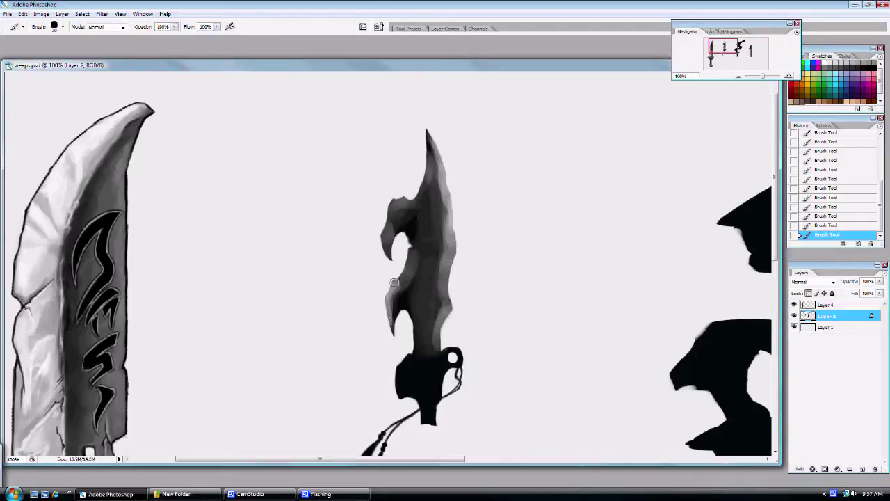
Brush lighter grey highlights along the dagger's left edge and upper hook, and even out the dark grey in the blade's centre.
mouse_move(393, 282)
left_mouse_down()
mouse_move(405, 246)
mouse_move(378, 248)
mouse_move(389, 259)
mouse_move(381, 236)
mouse_move(396, 201)
mouse_move(408, 198)
mouse_move(392, 197)
mouse_move(412, 196)
mouse_move(423, 158)
left_mouse_up()
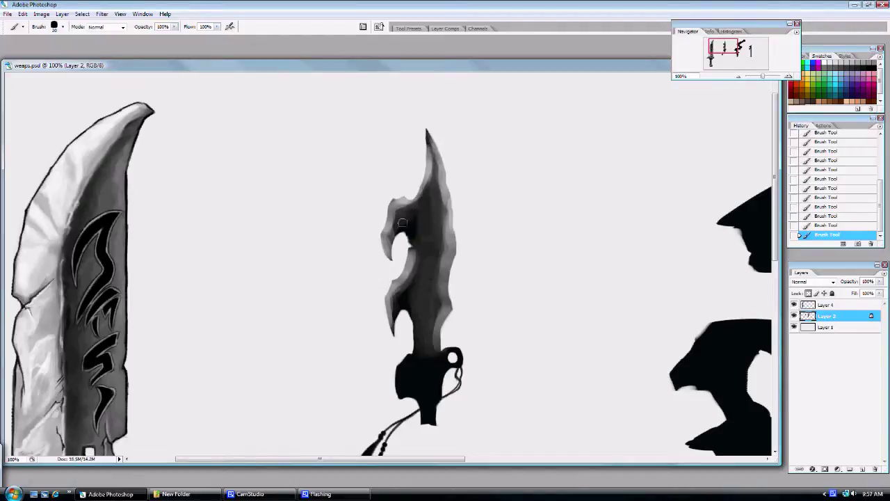
key("bracketright")
key("bracketright")
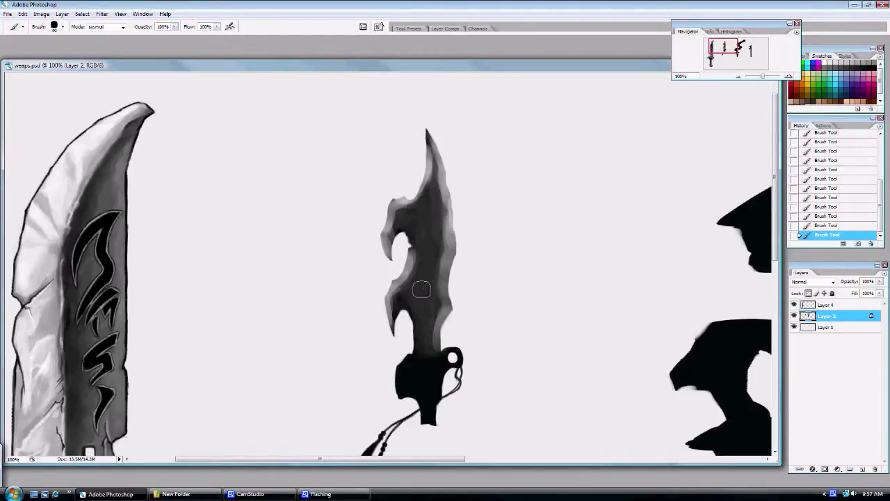
Shade the dagger's black guard and ring in dark grey, with lighter tones along the guard's upper and left edges.
left_click_drag(454, 278, 452, 232)
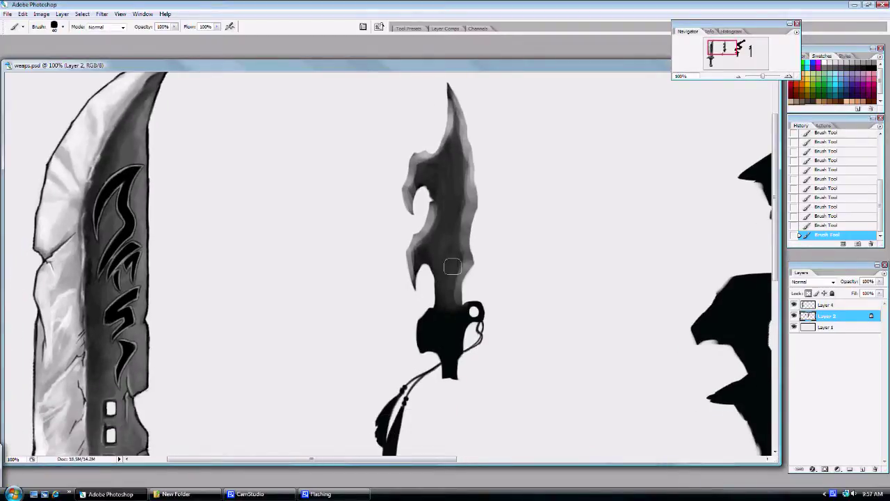
left_click_drag(433, 327, 451, 317)
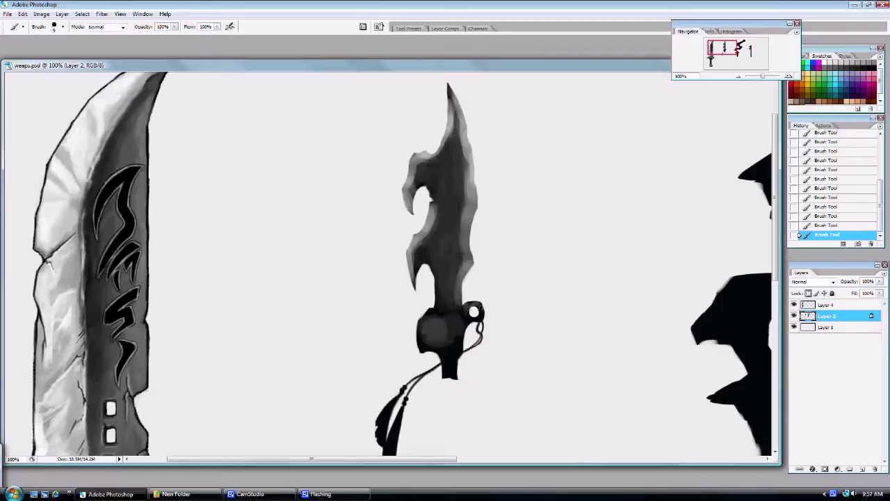
key("ctrl+plus")
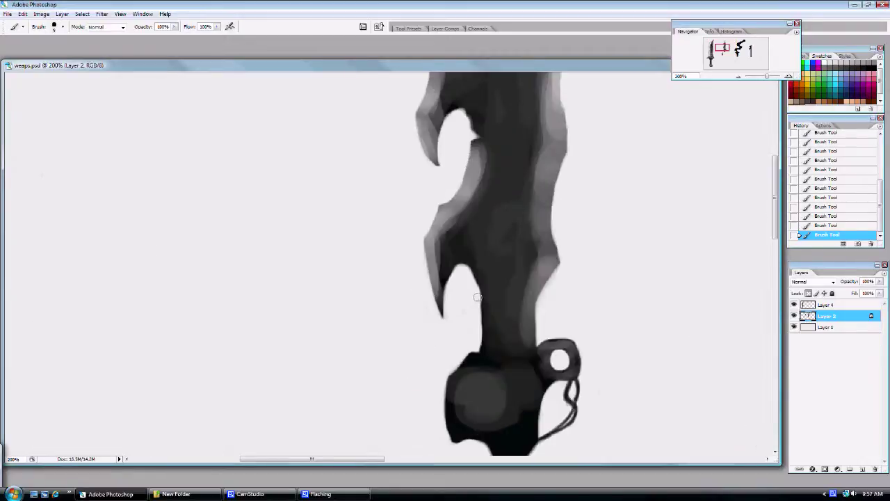
left_click_drag(477, 300, 456, 257)
mouse_move(535, 300)
left_mouse_down()
mouse_move(547, 322)
mouse_move(534, 319)
mouse_move(545, 323)
mouse_move(450, 325)
mouse_move(484, 319)
mouse_move(482, 327)
mouse_move(430, 332)
mouse_move(443, 338)
mouse_move(429, 343)
mouse_move(442, 340)
mouse_move(417, 342)
mouse_move(440, 332)
mouse_move(424, 307)
left_mouse_up()
key("bracketright")
key("bracketright")
key("bracketright")
key("bracketright")
mouse_move(417, 338)
left_mouse_down()
mouse_move(442, 337)
mouse_move(425, 336)
mouse_move(441, 364)
mouse_move(427, 357)
mouse_move(459, 353)
mouse_move(431, 345)
mouse_move(439, 332)
mouse_move(414, 328)
mouse_move(422, 326)
mouse_move(387, 299)
mouse_move(378, 308)
mouse_move(382, 296)
mouse_move(394, 285)
mouse_move(422, 285)
mouse_move(409, 283)
mouse_move(445, 288)
mouse_move(443, 345)
mouse_move(433, 265)
mouse_move(405, 267)
mouse_move(440, 279)
mouse_move(398, 275)
mouse_move(467, 278)
left_mouse_up()
key("bracketleft")
key("bracketleft")
key("bracketleft")
key("bracketleft")
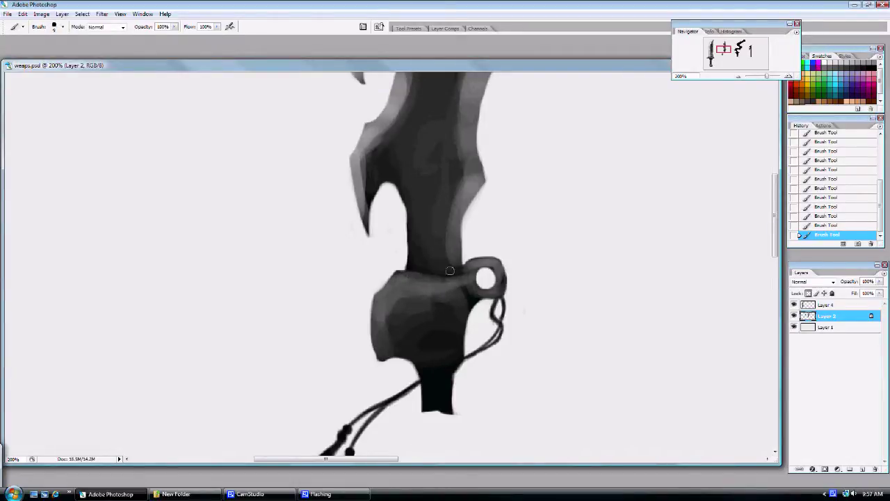
Even out the light grey highlights on the dagger's tip, right cutting edge and left hooks.
key("bracketright")
key("bracketright")
key("ctrl+minus")
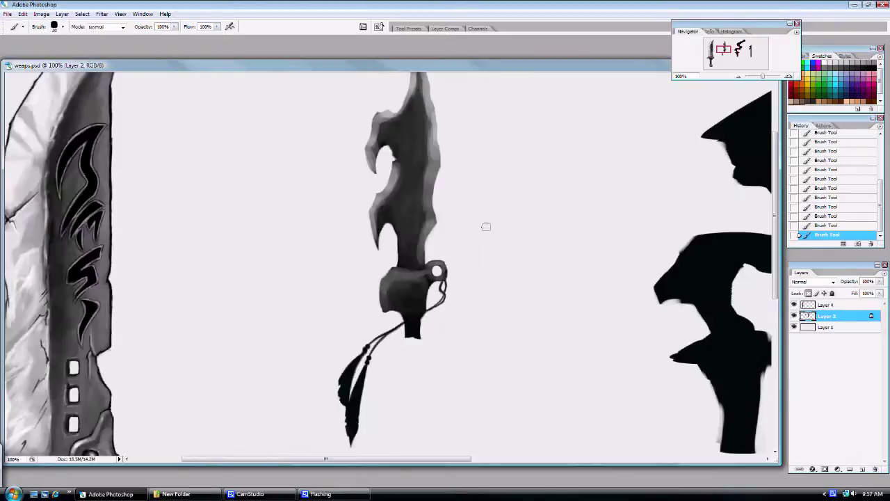
left_click_drag(461, 234, 494, 332)
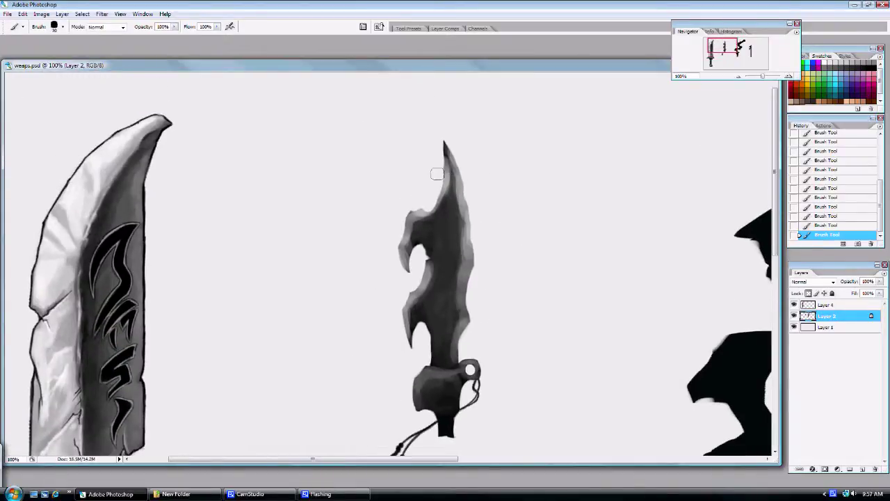
mouse_move(437, 173)
left_mouse_down()
mouse_move(457, 148)
mouse_move(475, 222)
mouse_move(464, 281)
mouse_move(475, 306)
left_mouse_up()
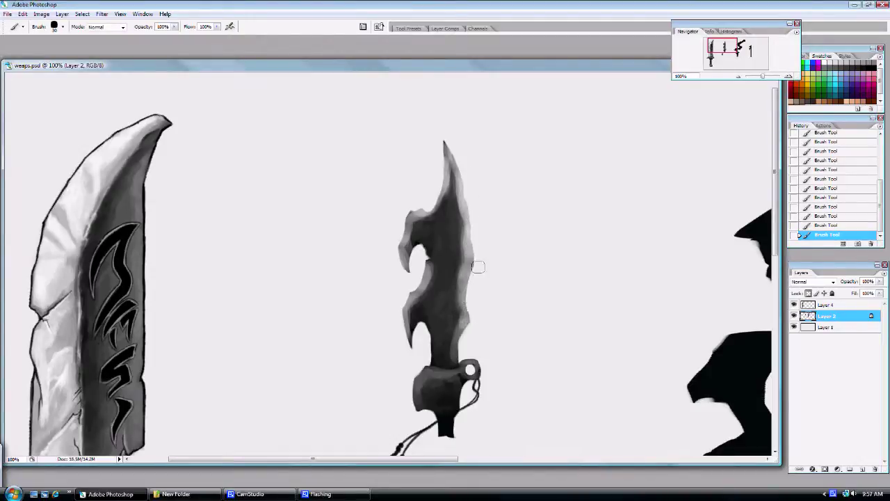
mouse_move(478, 266)
left_mouse_down()
mouse_move(466, 350)
mouse_move(465, 287)
left_mouse_up()
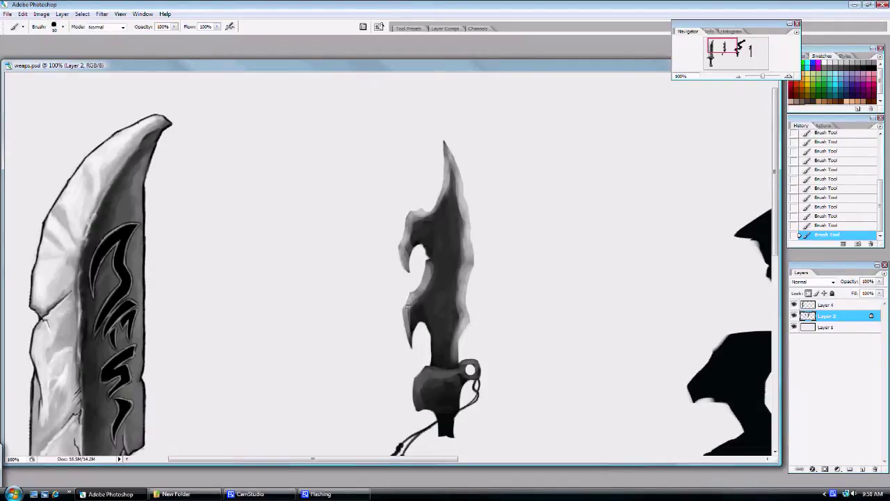
Unlock Layer 2's transparent pixels and copy the whole small dagger, including its tassel, with a rectangular marquee selection.
key("ctrl+minus")
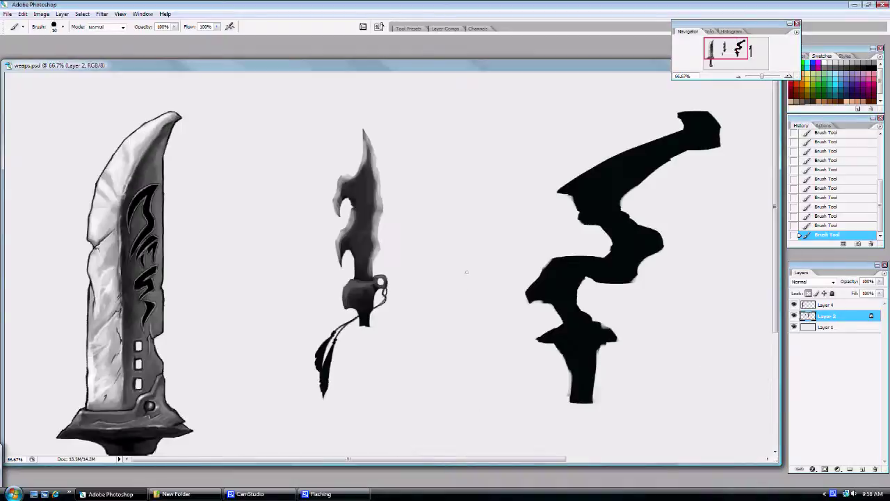
scroll(431, 221, "down", 1)
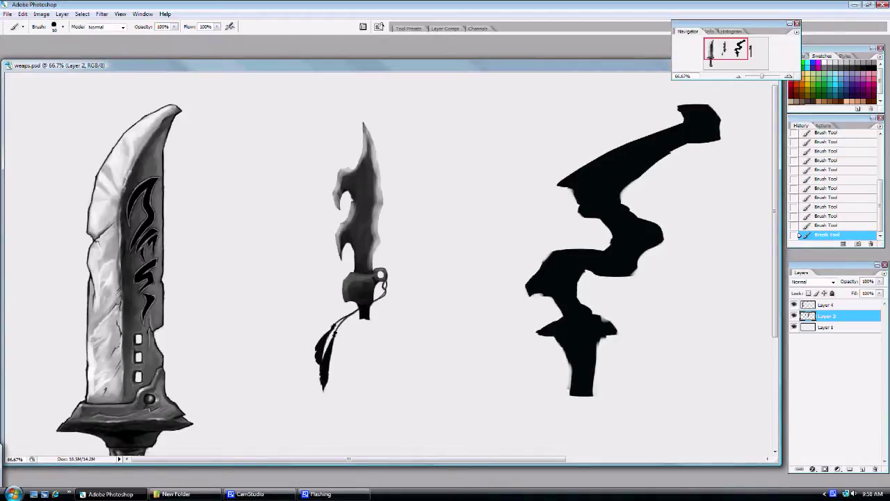
key("m")
left_click_drag(317, 133, 437, 402)
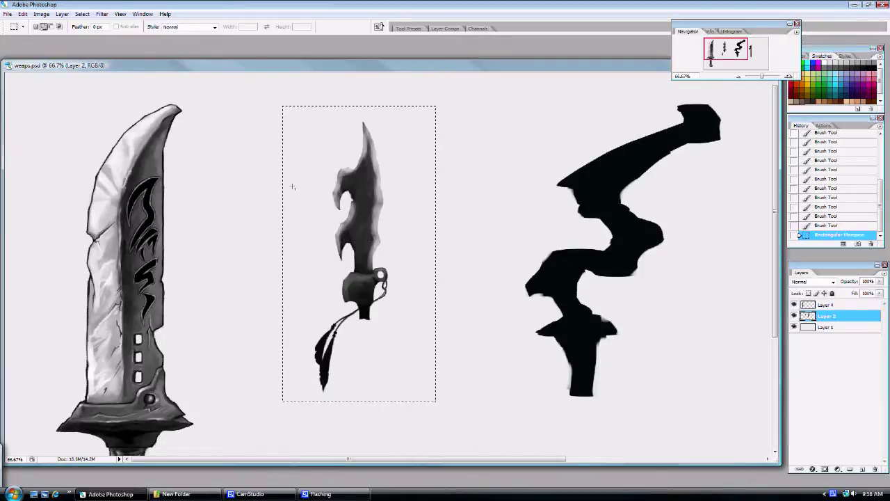
left_click(8, 14)
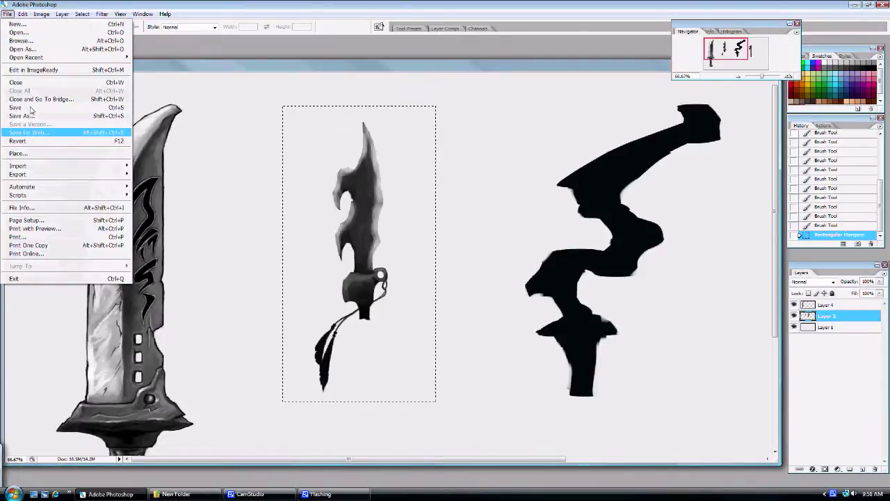
mouse_move(23, 14)
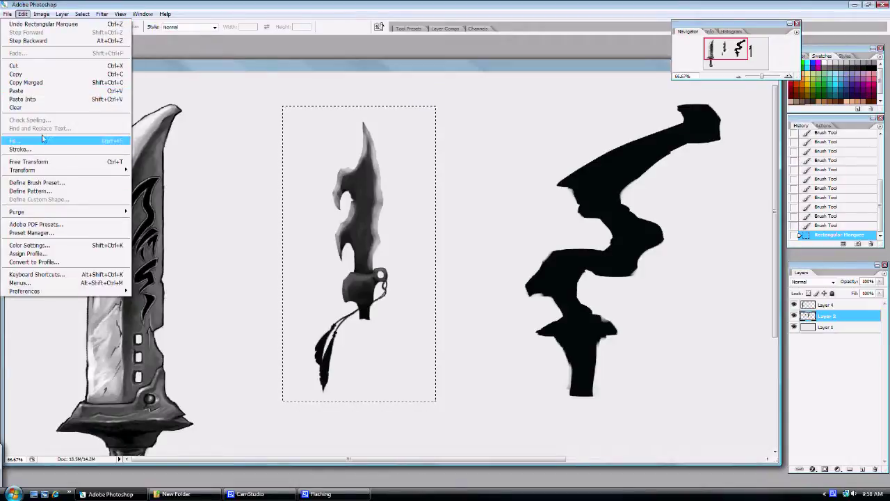
left_click(35, 74)
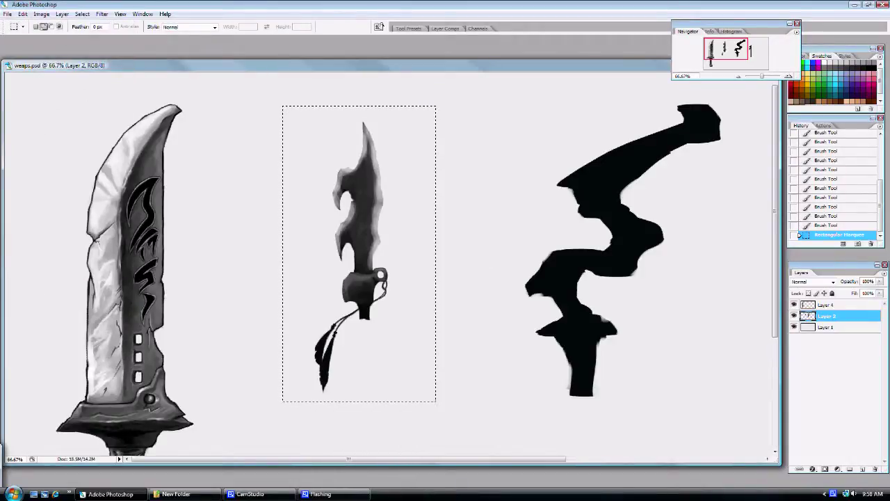
Erase the original dagger inside the selection on Layer 2 and paste the copied dagger onto its own layer.
key("b")
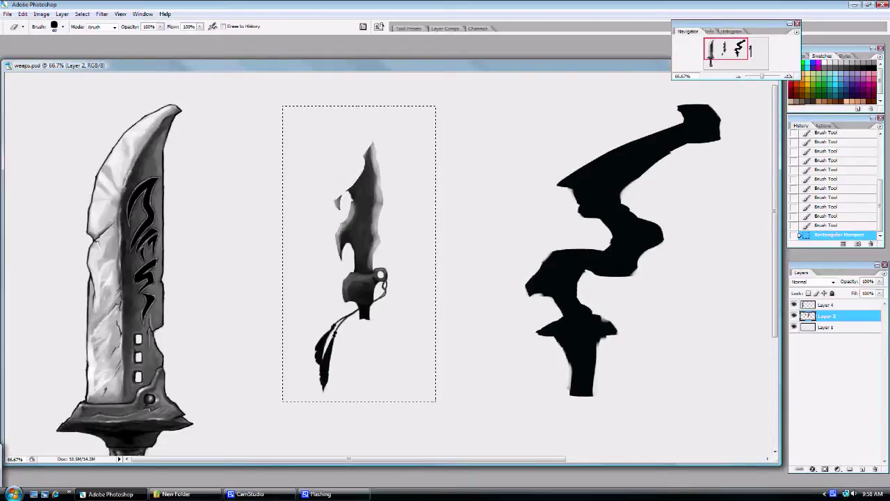
mouse_move(373, 148)
left_mouse_down()
mouse_move(345, 189)
mouse_move(419, 144)
mouse_move(393, 146)
mouse_move(334, 241)
mouse_move(347, 280)
mouse_move(331, 291)
mouse_move(325, 286)
mouse_move(348, 269)
mouse_move(377, 271)
mouse_move(376, 212)
mouse_move(303, 383)
mouse_move(312, 387)
mouse_move(327, 366)
left_mouse_up()
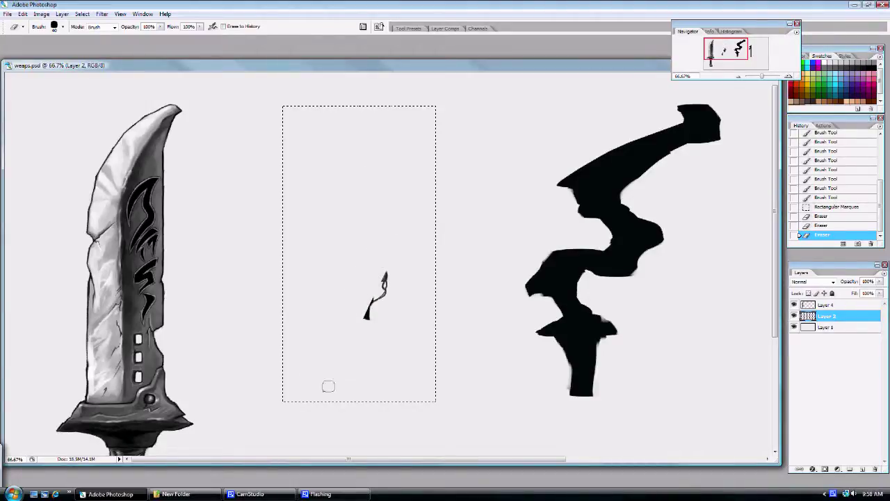
left_click_drag(373, 310, 389, 281)
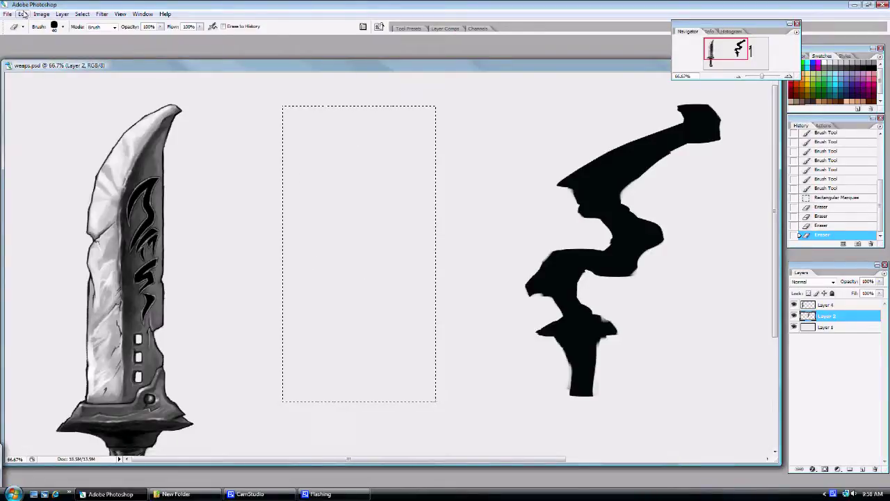
left_click(23, 14)
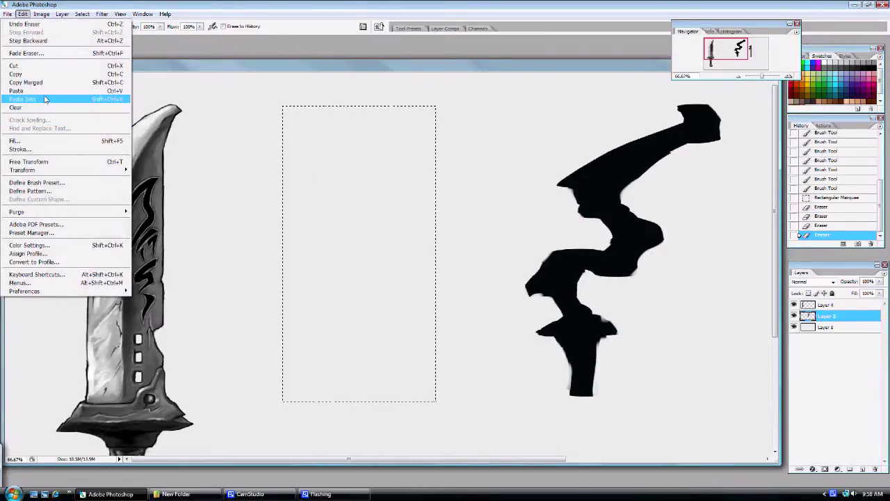
left_click(43, 91)
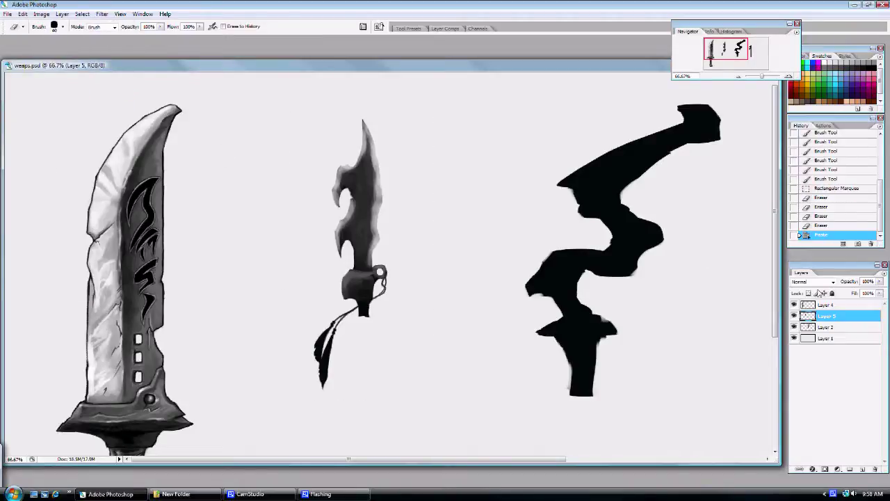
Move the pasted dagger slightly lower in the space between the large sword and the zigzag blade.
key("v")
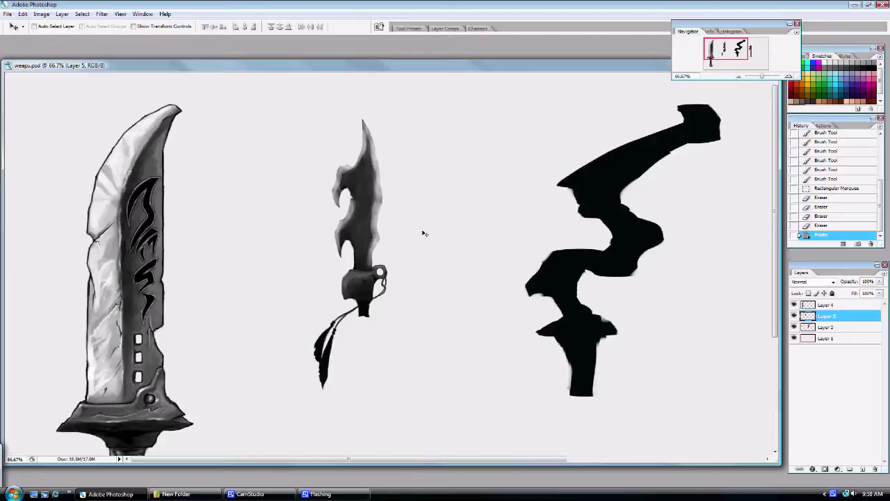
key("ctrl+minus")
key("ctrl+minus")
left_click_drag(296, 208, 309, 259)
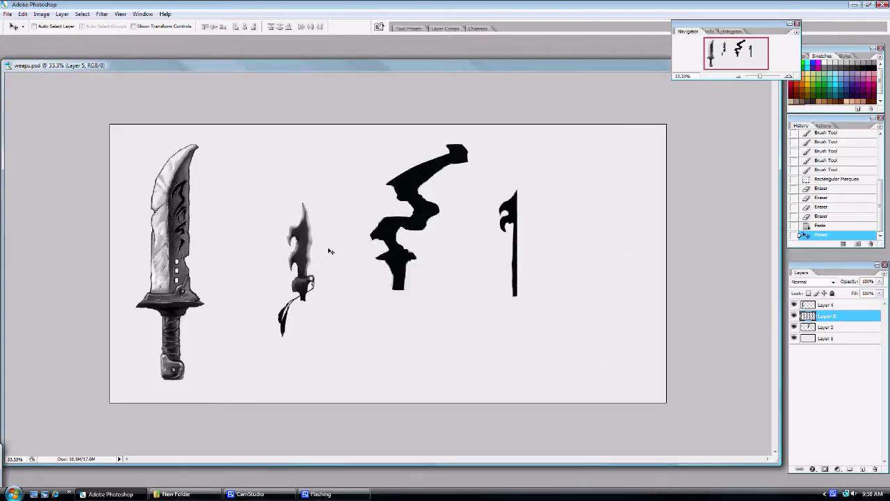
Rotate the dagger by -90° so its tip points left, and move it to the lower canvas beside the large sword's handle.
left_click(23, 14)
mouse_move(44, 172)
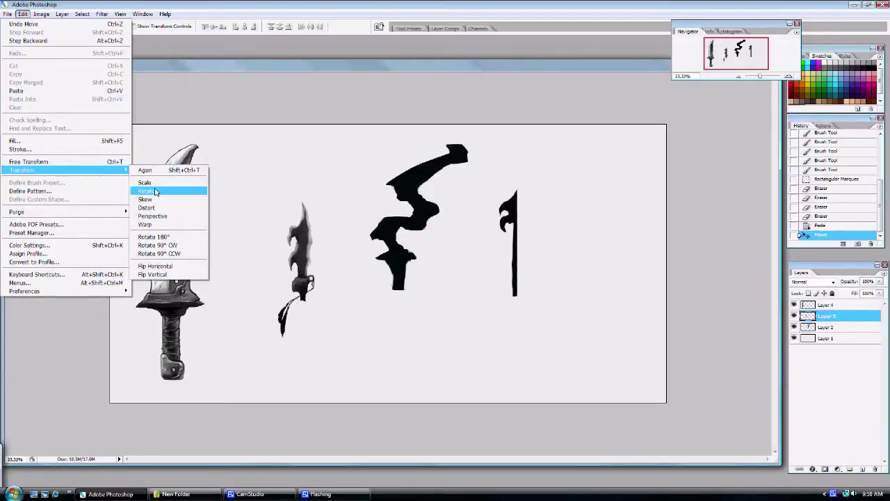
left_click(156, 192)
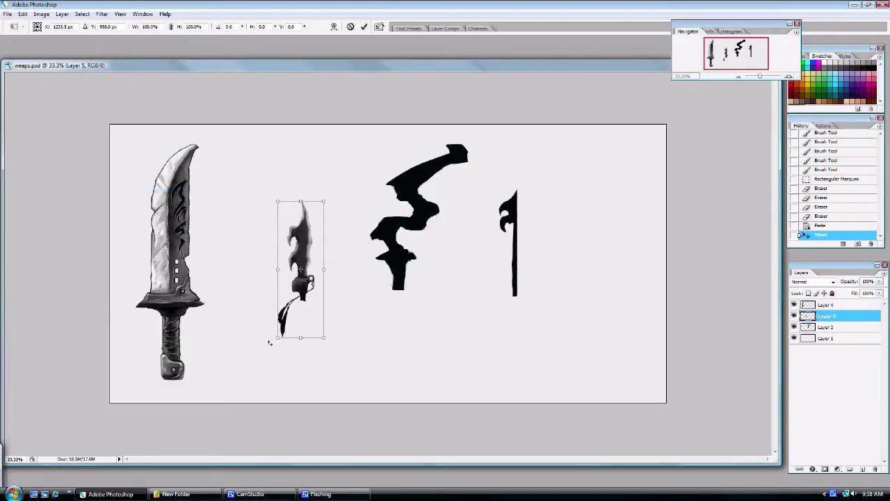
left_click_drag(270, 342, 382, 288)
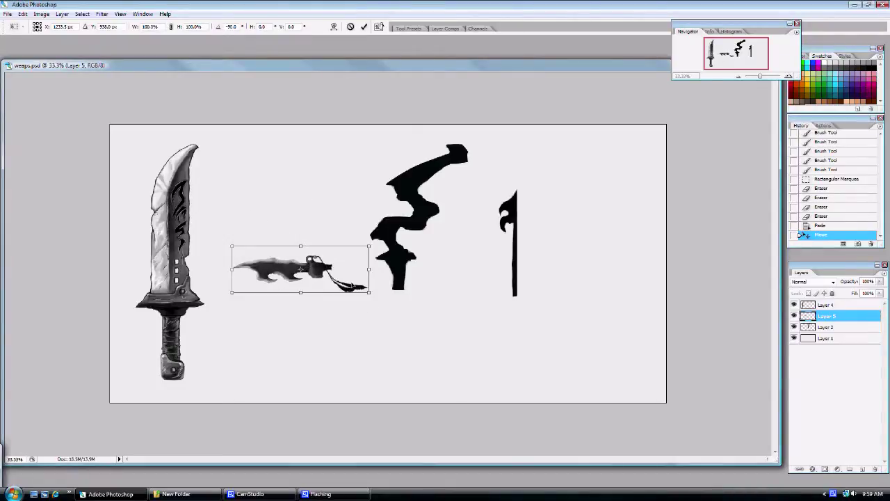
key("Return")
left_click_drag(327, 279, 304, 355)
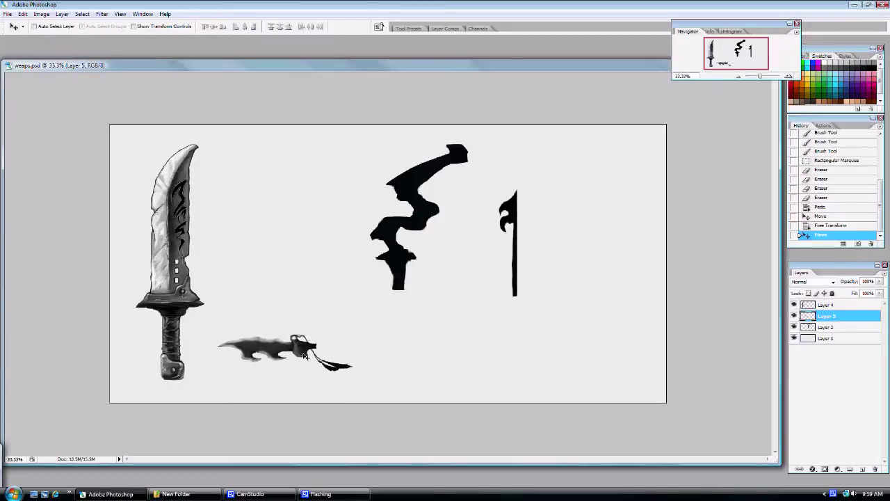
Extend the dagger's handle into a long straight shaft by filling a thin horizontal rectangular selection with black, and deselect it.
key("ctrl+plus")
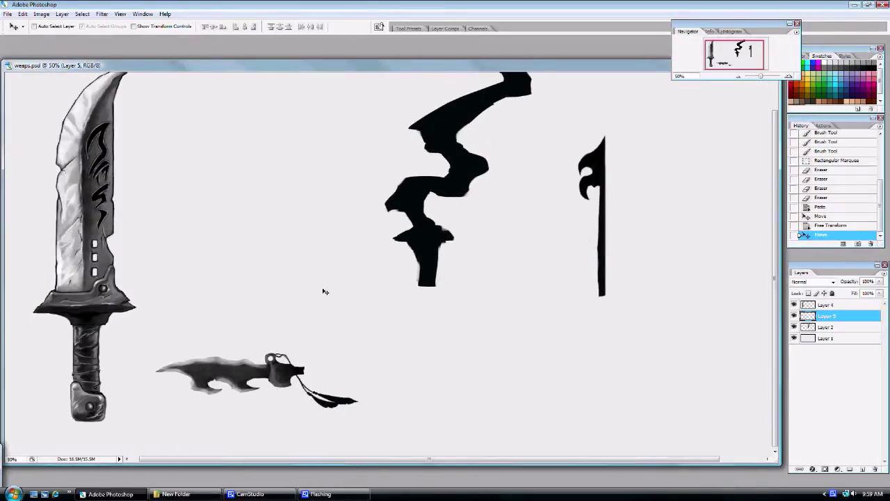
key("m")
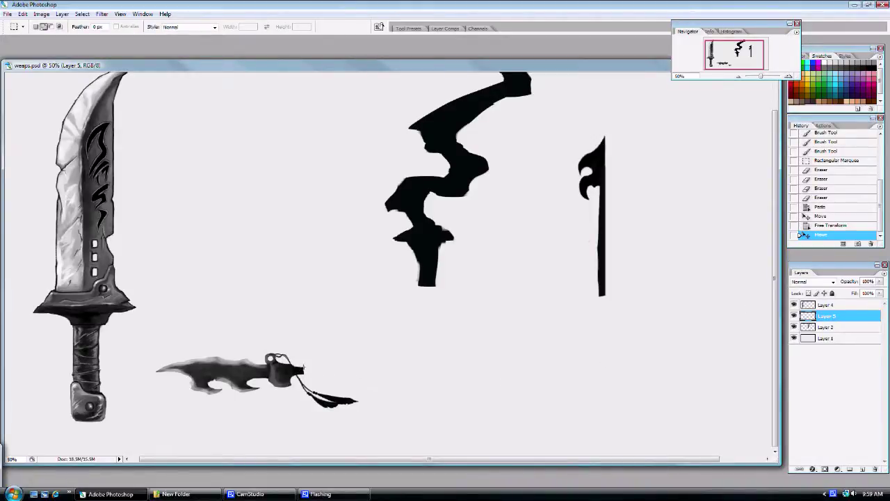
left_click_drag(459, 382, 663, 373)
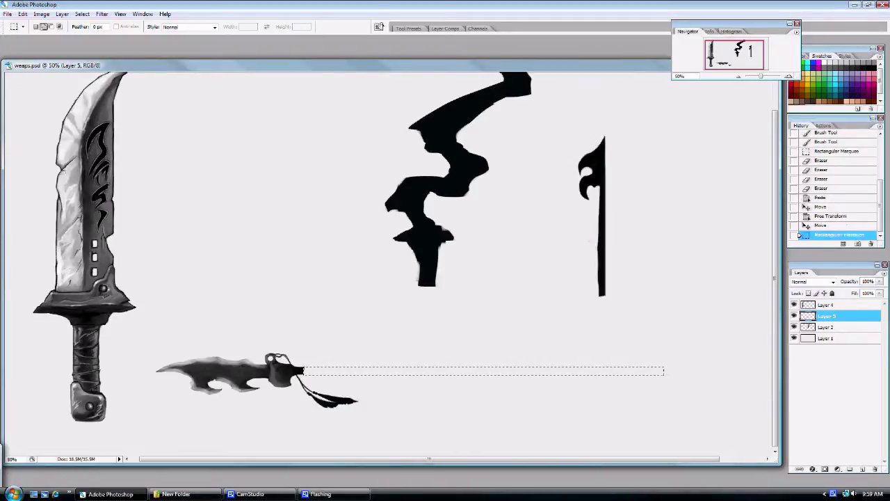
key("i")
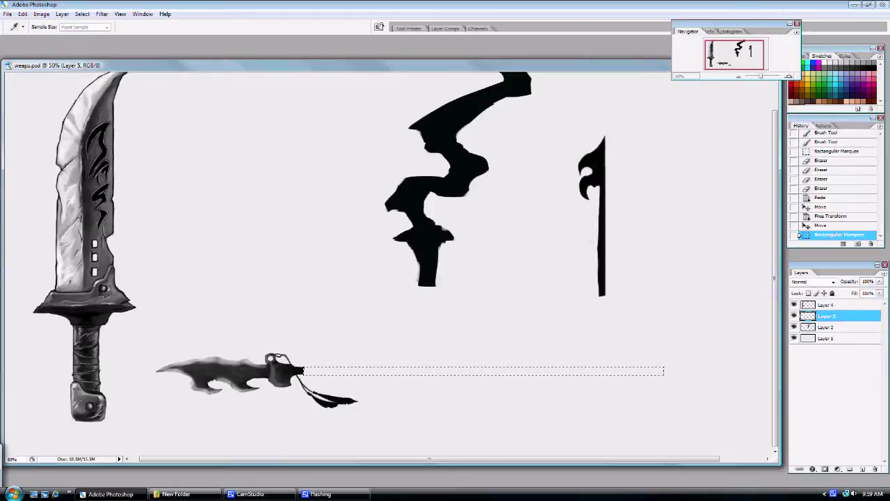
key("m")
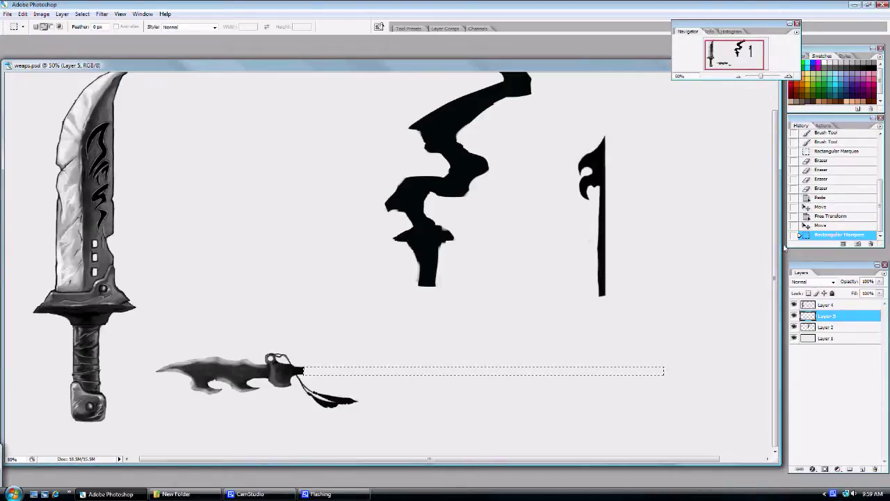
key("alt+BackSpace")
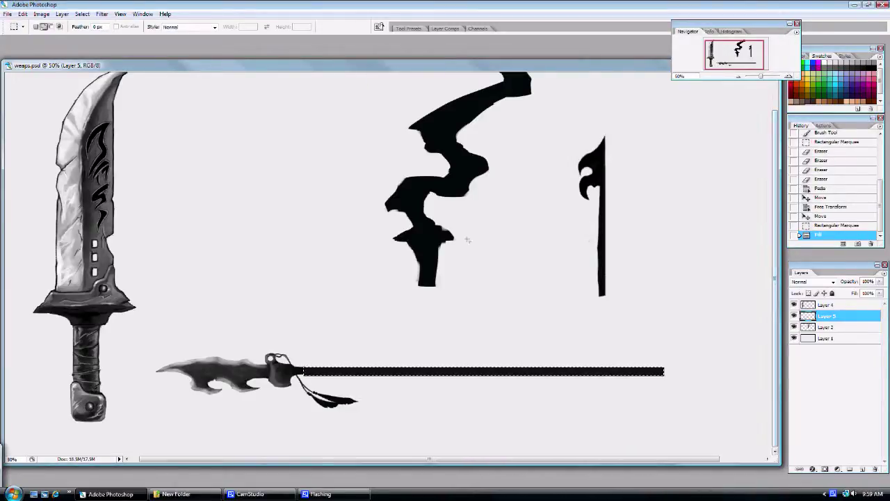
right_click(449, 276)
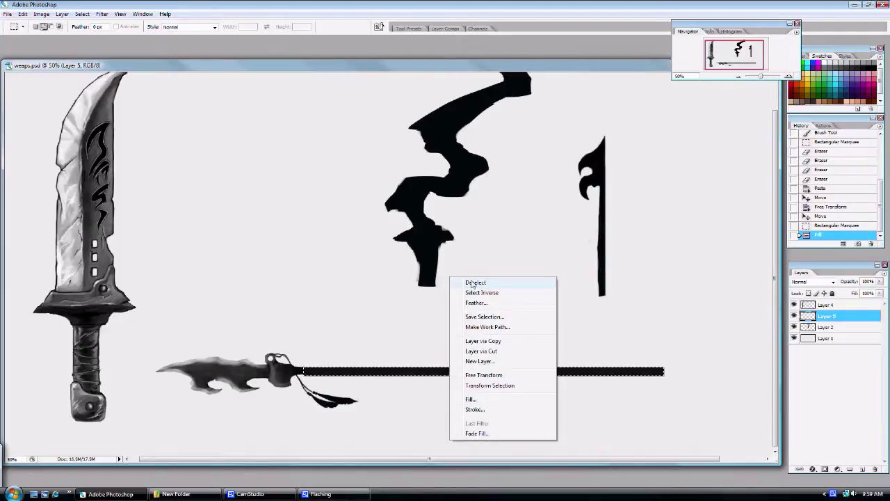
left_click(475, 282)
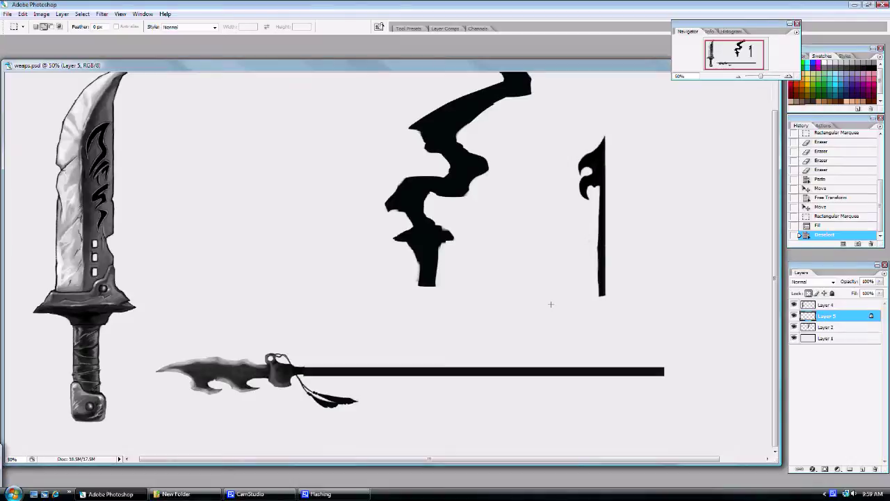
Touch up the joint between the dagger's handle and the start of the black shaft with small brush dabs.
key("b")
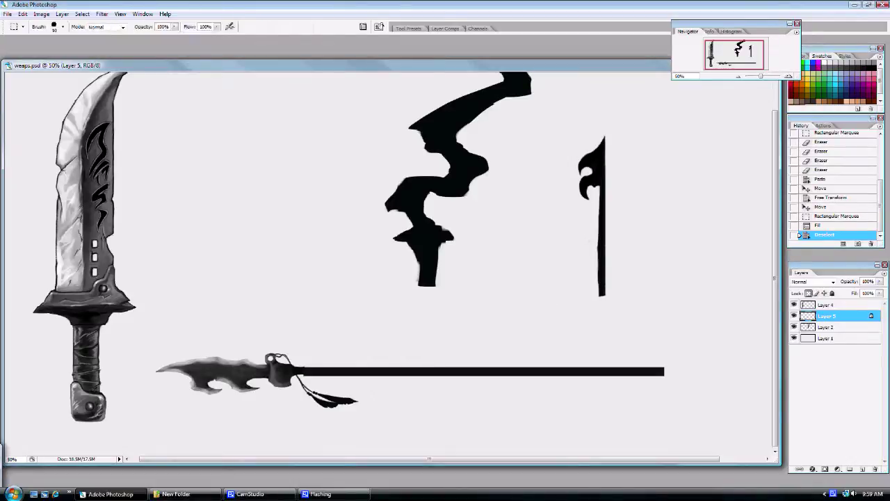
key("ctrl+plus")
left_click_drag(409, 321, 343, 256)
key("ctrl+plus")
left_click_drag(360, 294, 470, 262)
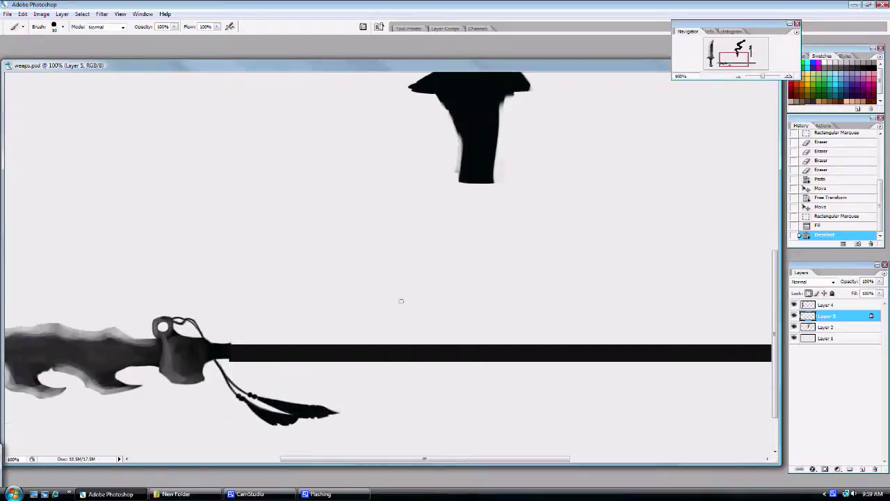
left_click(229, 351)
left_click(231, 349)
left_click(232, 348)
left_click(235, 345)
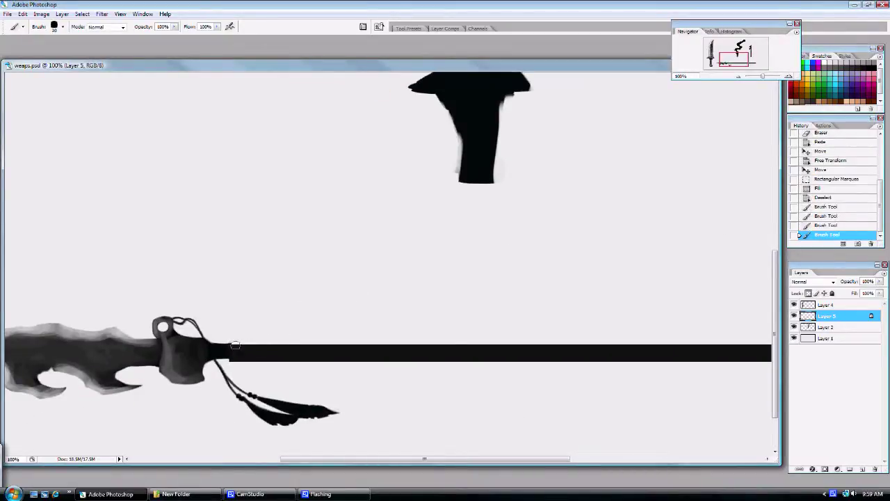
left_click(281, 352)
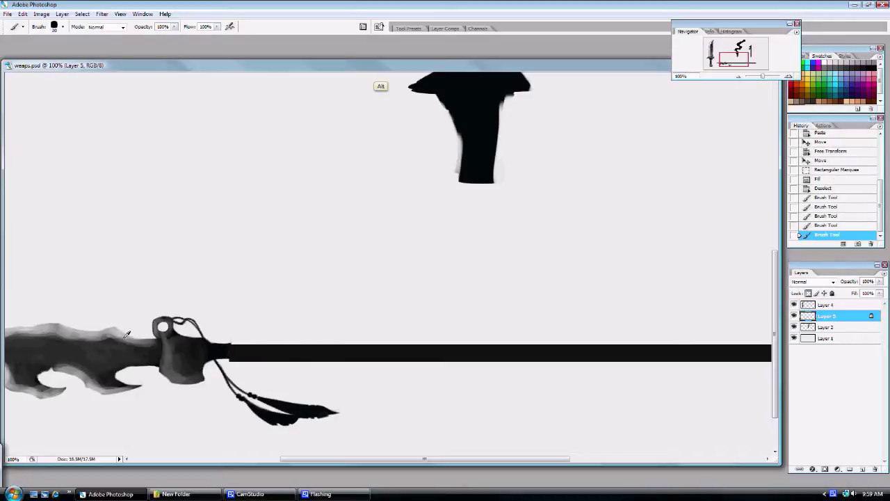
Paint soft dark-grey highlights lengthwise along the polearm's shaft with a larger brush.
left_click(212, 359)
key("]")
left_click_drag(219, 354, 366, 349)
left_click_drag(308, 353, 403, 352)
left_click_drag(362, 352, 546, 351)
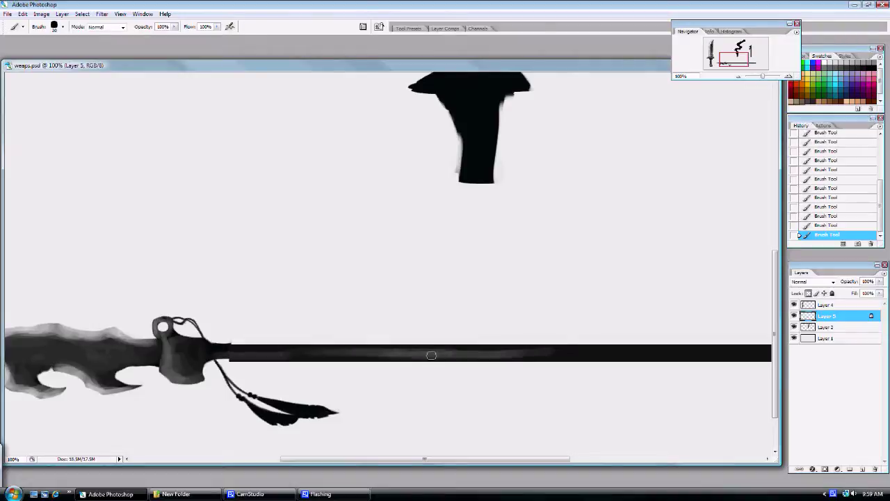
mouse_move(434, 354)
left_mouse_down()
mouse_move(589, 351)
mouse_move(395, 344)
mouse_move(491, 346)
mouse_move(364, 352)
mouse_move(713, 347)
mouse_move(388, 355)
mouse_move(480, 355)
left_mouse_up()
mouse_move(405, 332)
left_mouse_down()
mouse_move(695, 321)
mouse_move(447, 343)
left_mouse_up()
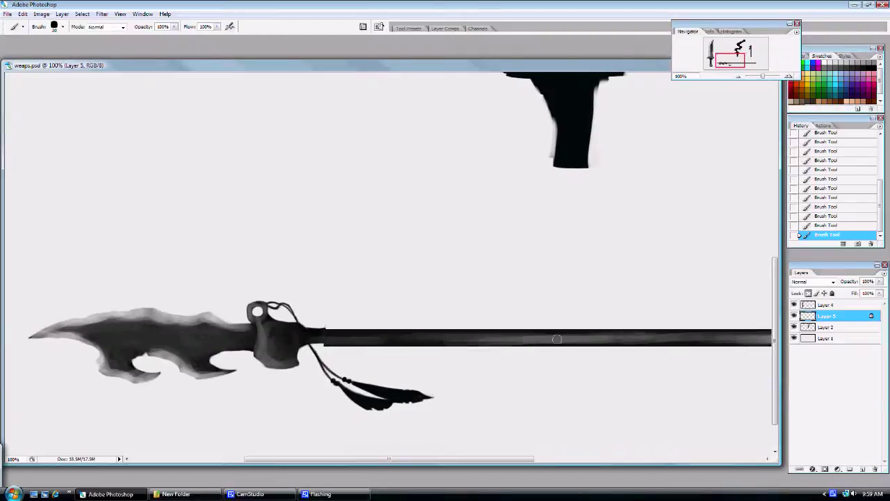
left_click_drag(557, 338, 366, 340)
Shade the hanging feathers below the polearm's head with dark-grey brush strokes.
left_click_drag(422, 326, 412, 317)
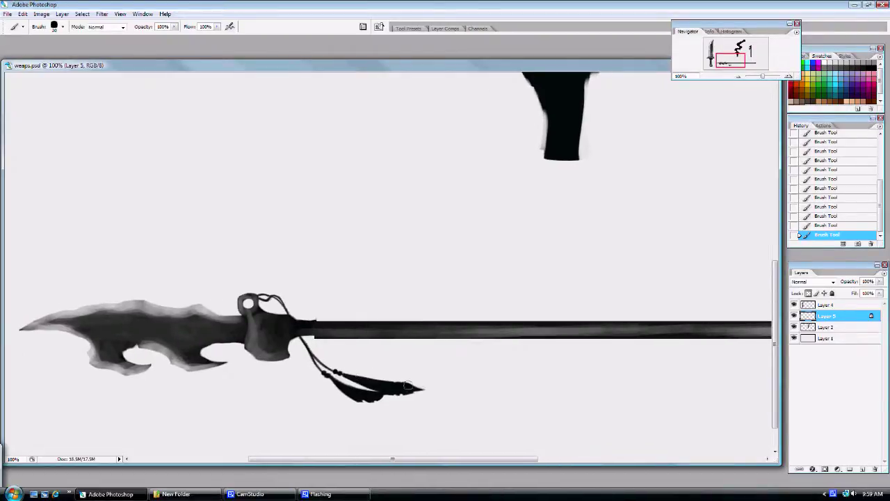
left_click_drag(351, 375, 410, 387)
left_click_drag(357, 378, 415, 389)
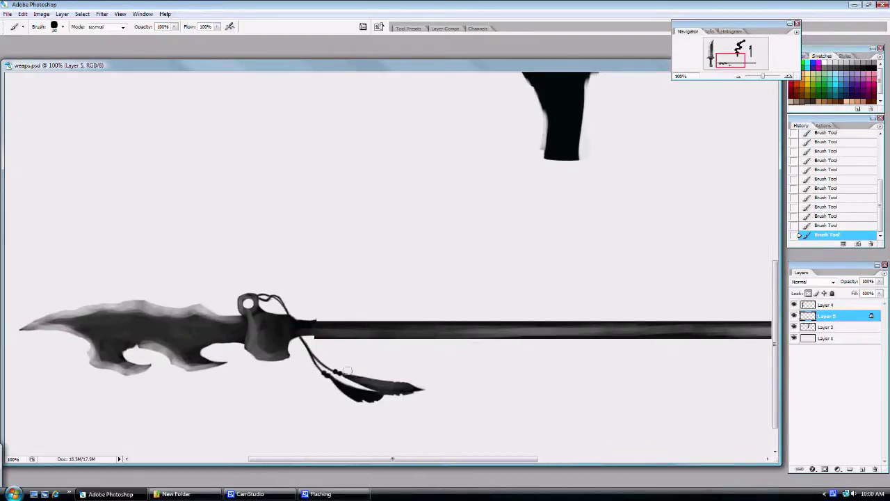
mouse_move(358, 374)
left_mouse_down()
mouse_move(394, 373)
mouse_move(419, 381)
mouse_move(375, 379)
mouse_move(394, 376)
mouse_move(418, 394)
mouse_move(372, 380)
mouse_move(434, 392)
left_mouse_up()
mouse_move(353, 389)
left_mouse_down()
mouse_move(380, 396)
mouse_move(337, 387)
mouse_move(371, 409)
left_mouse_up()
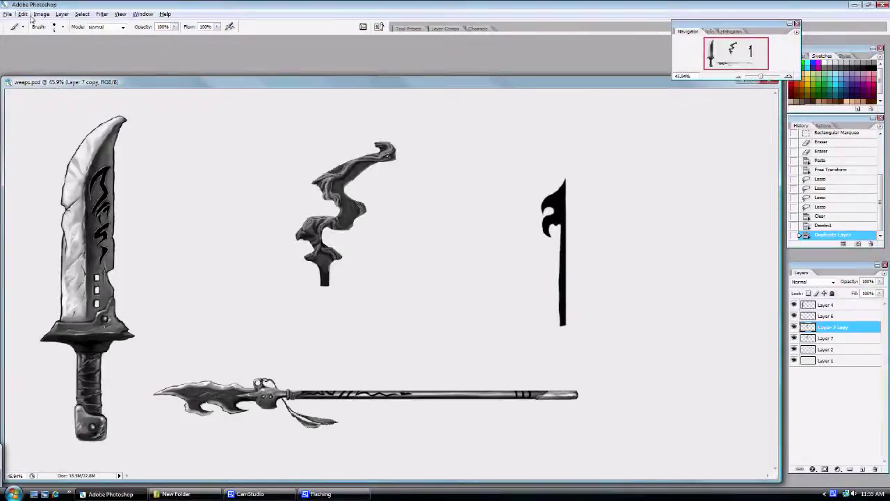
Flip the zigzag piece on Layer 7 copy vertically and move it straight down until both handles meet as a symmetrical bow.
left_click(23, 14)
mouse_move(84, 169)
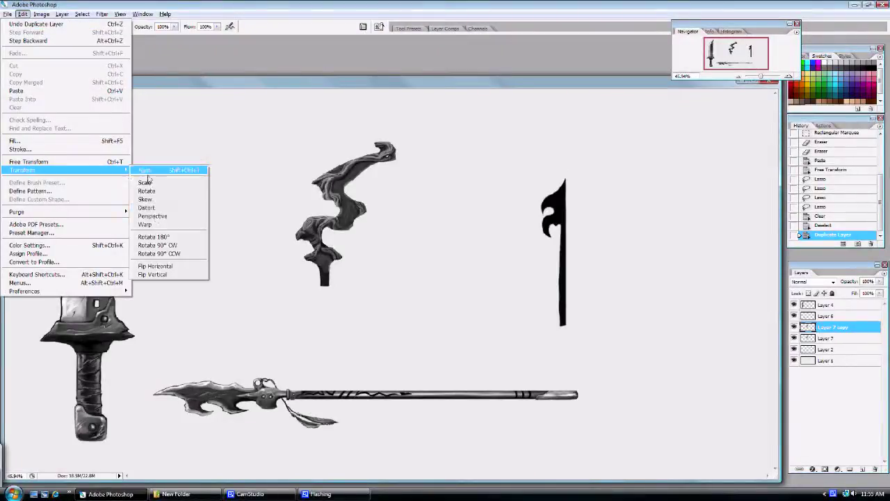
left_click(164, 274)
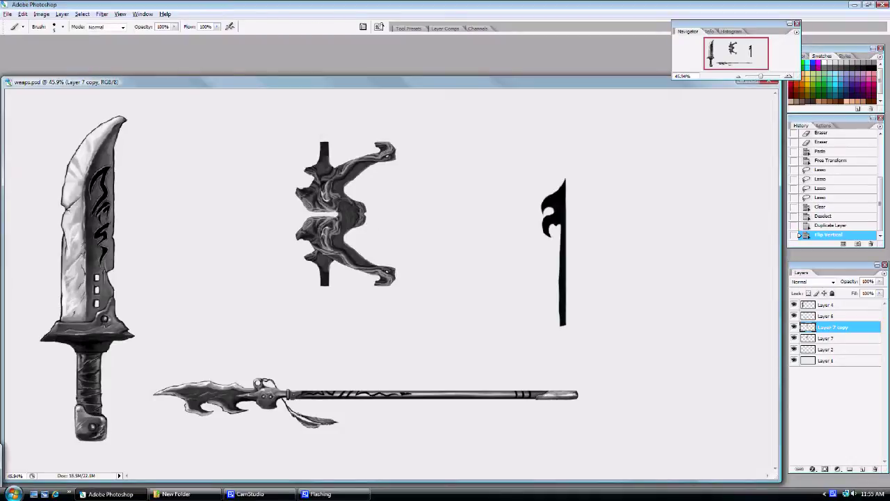
key("v")
left_click_drag(353, 222, 363, 369)
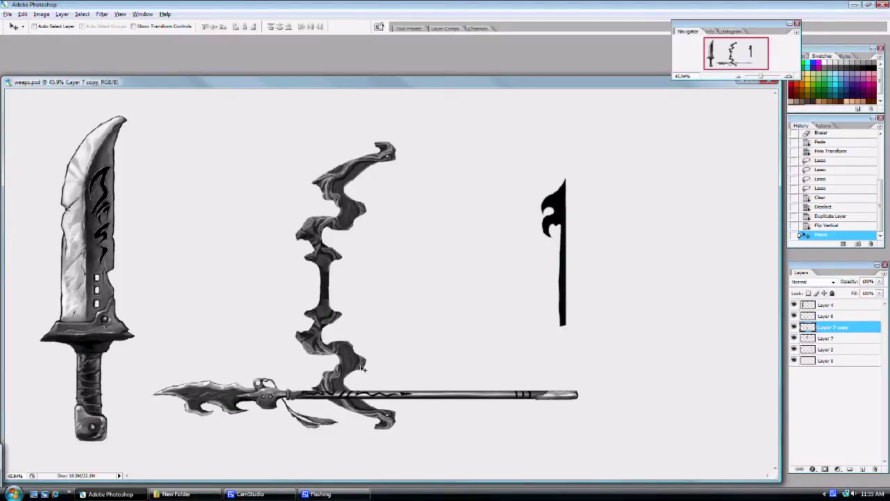
Merge Layer 7 copy and Layer 7 so both bow halves share one layer.
key("ctrl+alt+0")
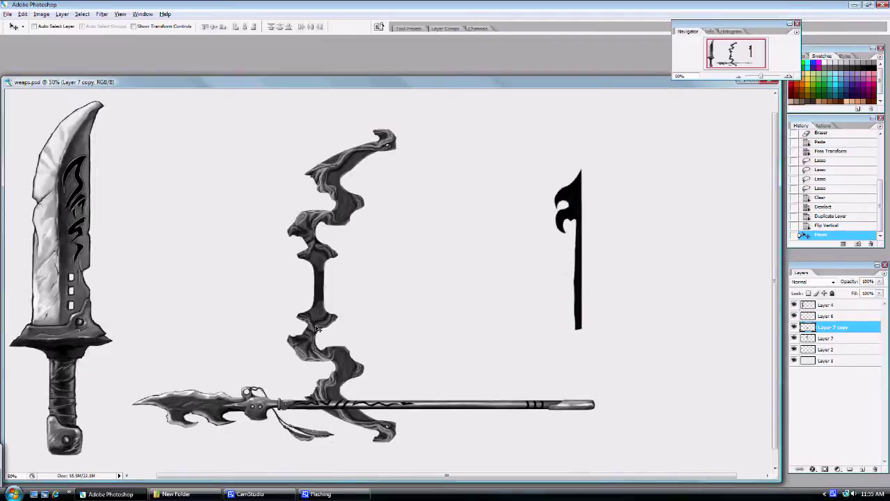
key("ctrl+minus")
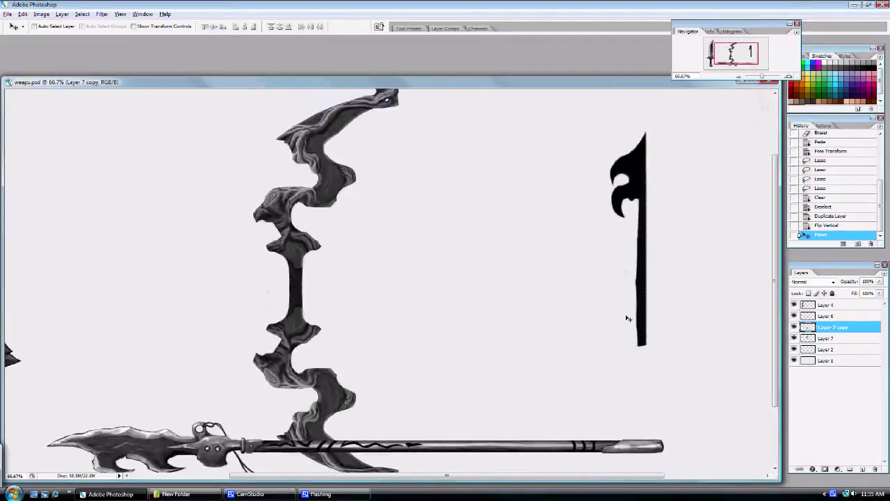
left_click(842, 339, "shift")
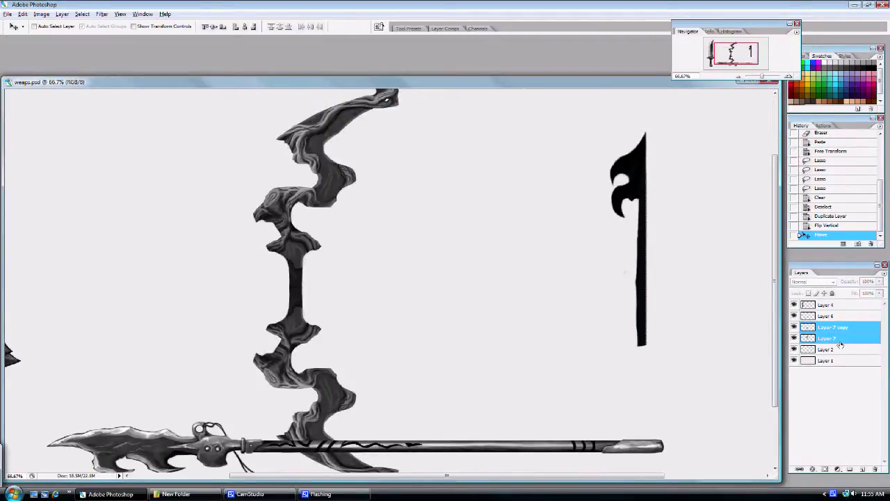
left_click(62, 13)
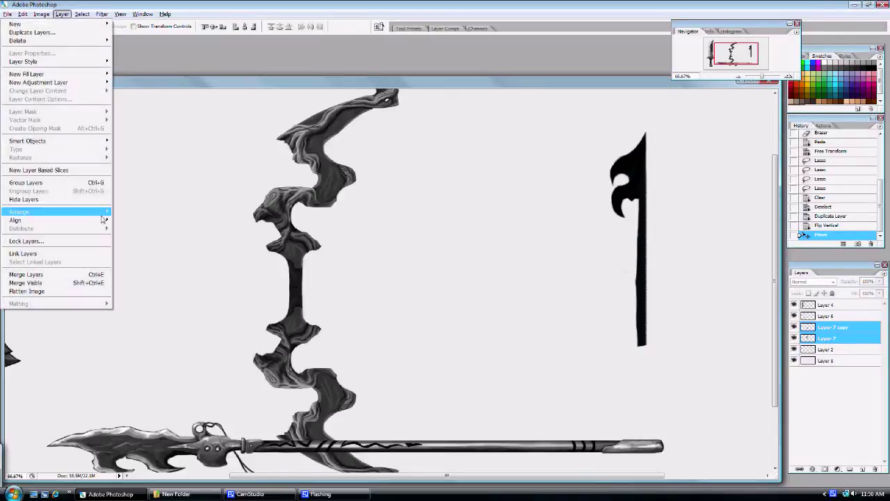
left_click(71, 275)
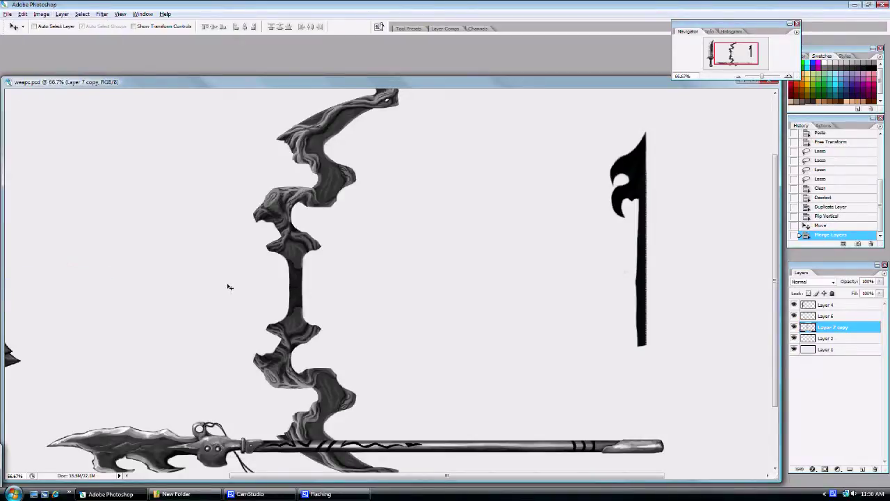
Move the merged bow left so it stands closer to the large sword.
key("ctrl+minus")
key("ctrl+minus")
left_click_drag(332, 261, 266, 256)
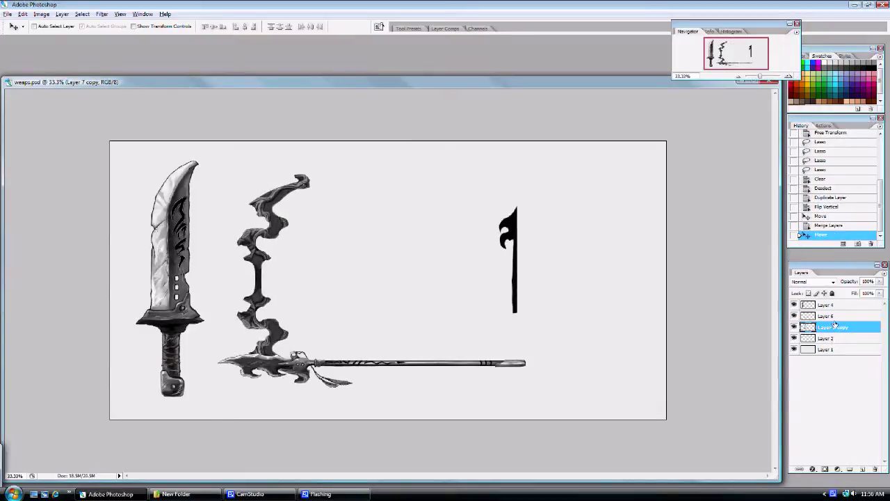
Move the polearm on Layer 6 right and slightly down clear of the bow, and shift the bow slightly closer to the sword.
left_click(794, 338)
left_click(794, 338)
left_click(794, 316)
left_click(794, 316)
left_click(828, 316)
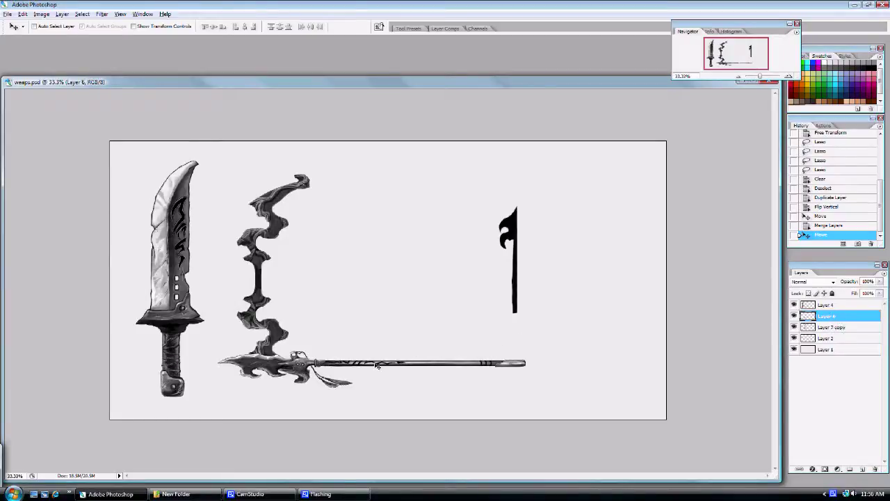
left_click_drag(377, 366, 475, 372)
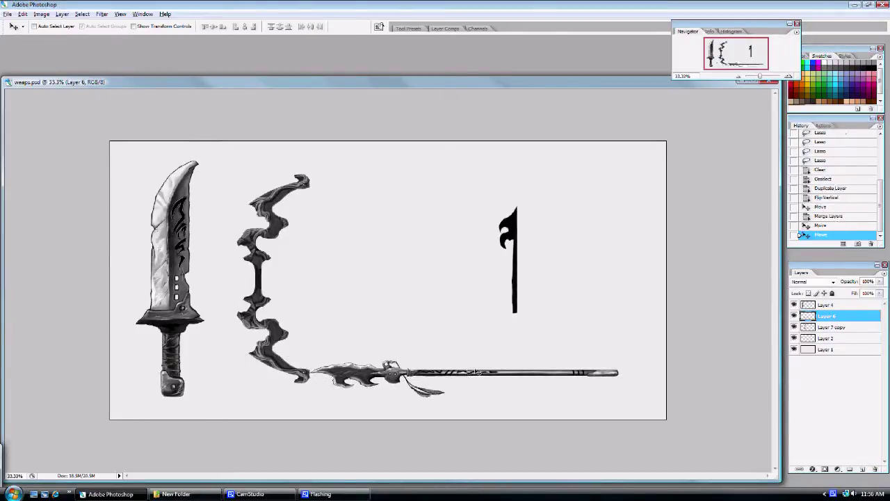
left_click(831, 328)
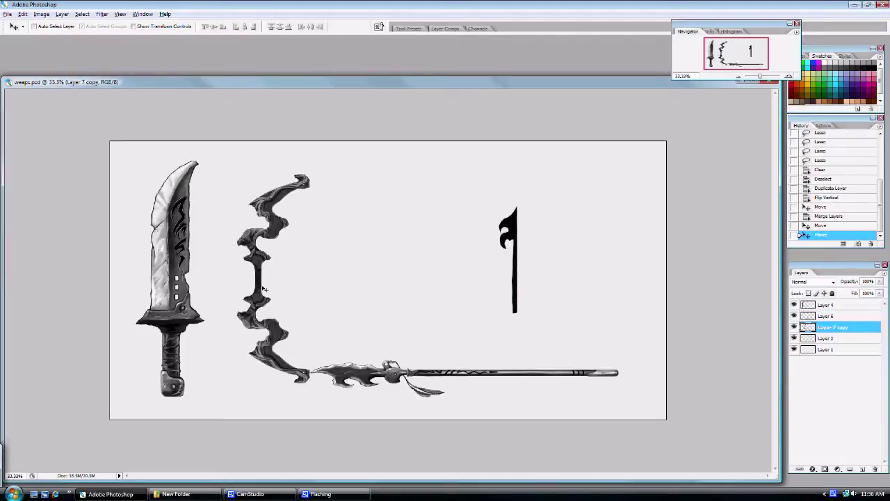
left_click_drag(263, 289, 388, 288)
Paint over the dark seam in the middle of the bow's grip with a larger brush, keeping the layer's transparent pixels locked.
key("ctrl+plus")
key("ctrl+plus")
key("ctrl+plus")
key("ctrl+plus")
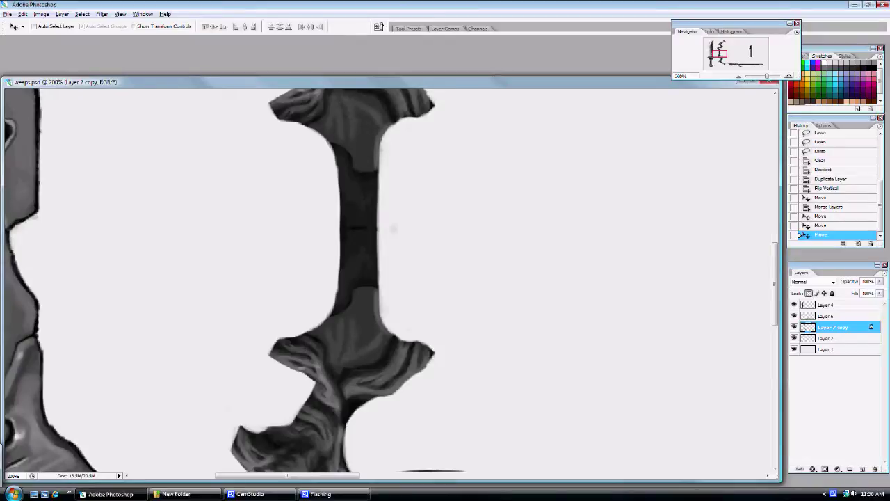
key("b")
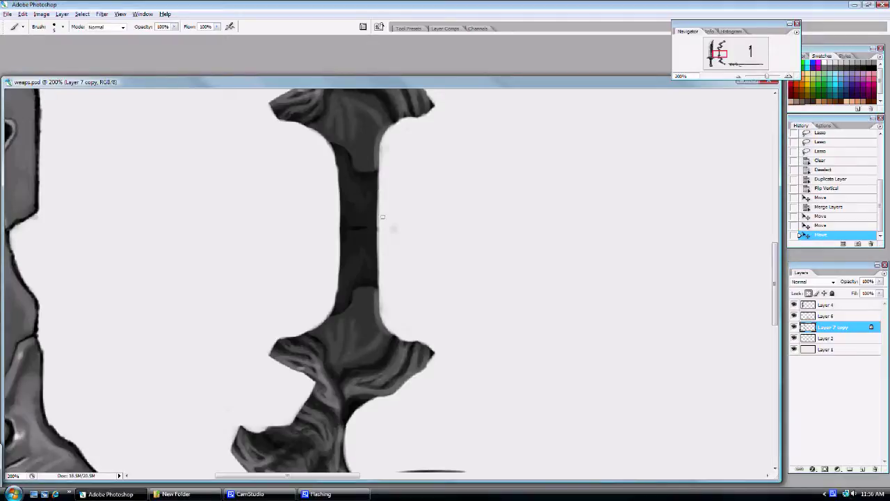
key("bracketright")
left_click_drag(363, 207, 354, 237)
left_click_drag(352, 230, 349, 214)
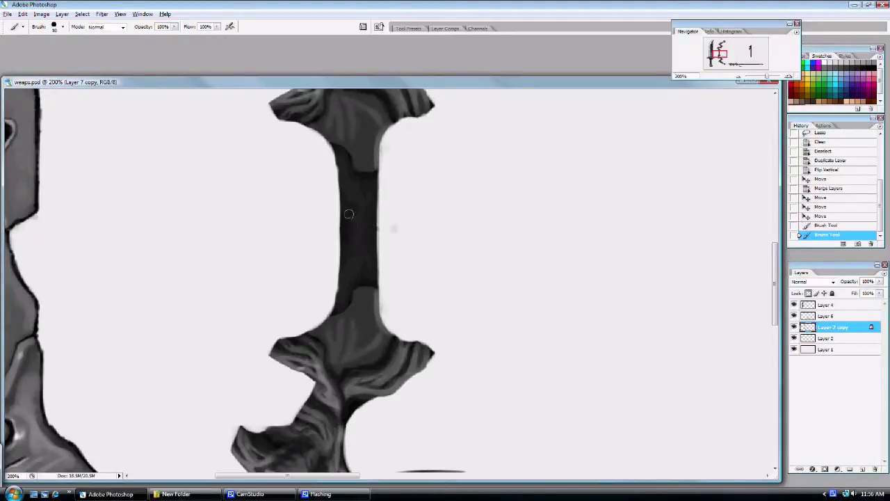
left_click(347, 285)
left_click(352, 302)
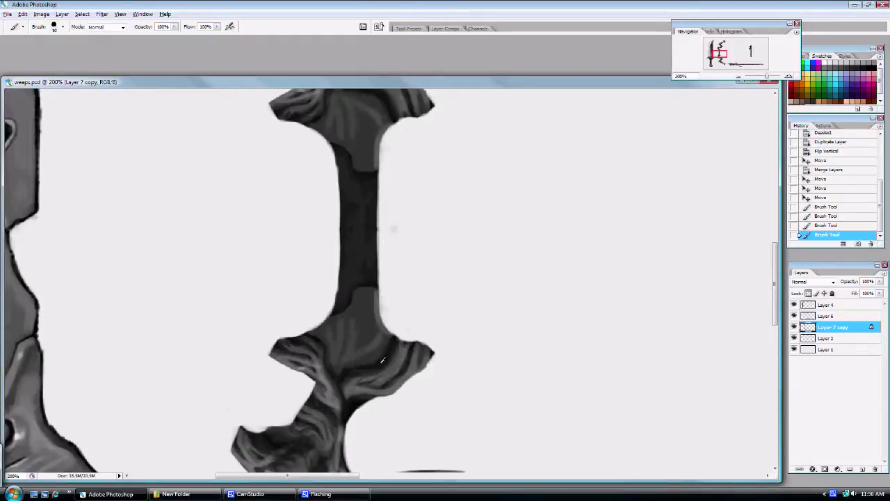
Paint thin dark wrapping lines across the bow's grip and shade the bands between them with a small brush.
key("bracketleft")
left_click_drag(371, 193, 348, 198)
mouse_move(366, 208)
left_mouse_down()
mouse_move(393, 203)
mouse_move(329, 225)
mouse_move(353, 232)
left_mouse_up()
mouse_move(369, 232)
left_mouse_down()
mouse_move(359, 239)
mouse_move(361, 262)
left_mouse_up()
left_click(356, 173)
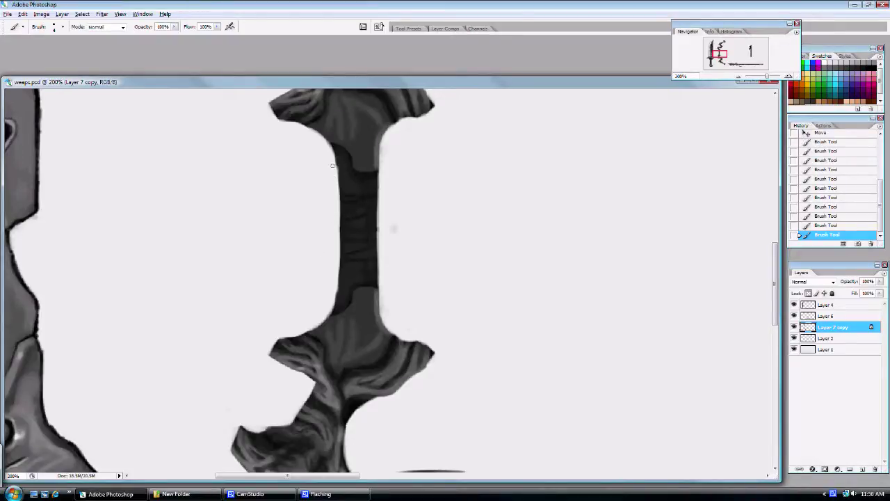
left_click(332, 165)
key("ctrl+plus")
left_click_drag(370, 207, 413, 226)
key("bracketleft")
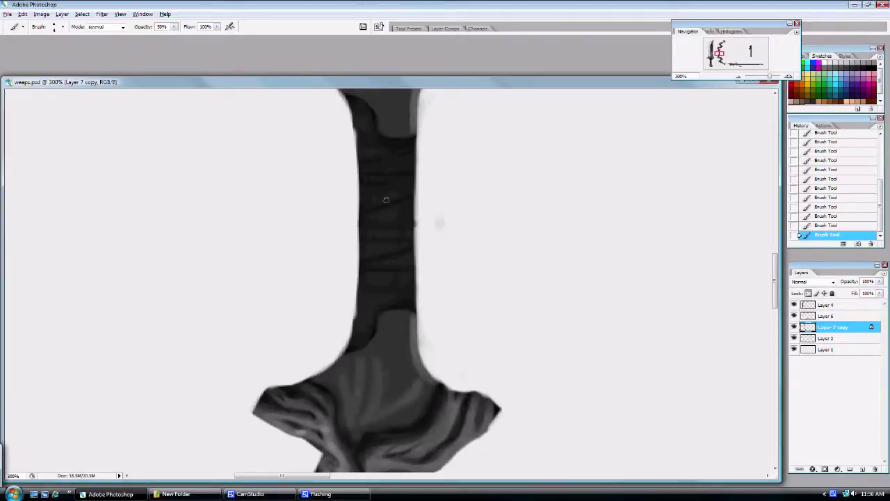
mouse_move(403, 205)
left_mouse_down()
mouse_move(394, 213)
mouse_move(404, 208)
mouse_move(403, 218)
mouse_move(366, 234)
mouse_move(413, 229)
mouse_move(408, 237)
mouse_move(364, 251)
mouse_move(415, 255)
mouse_move(389, 263)
mouse_move(420, 263)
mouse_move(376, 283)
left_mouse_up()
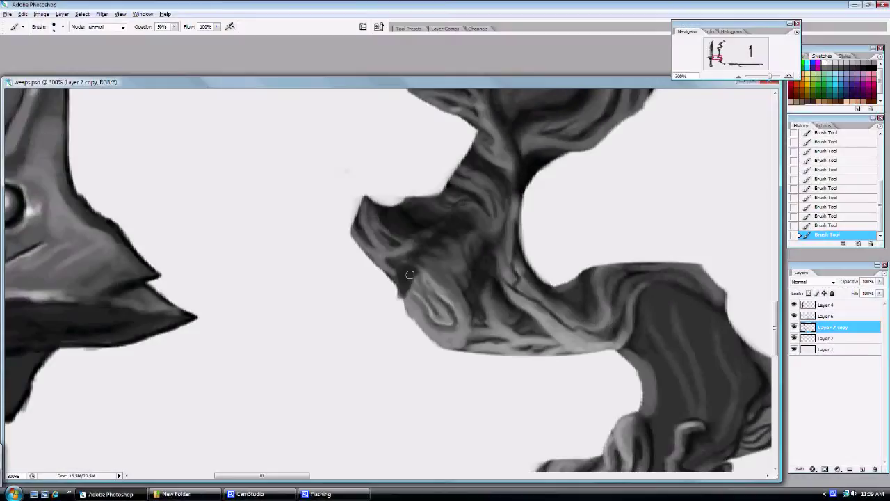
Paint a curling root hanging from the gnarled knob on the bow's lower limb, and shade its edges with a smaller brush.
mouse_move(410, 274)
left_mouse_down()
mouse_move(429, 290)
mouse_move(417, 279)
mouse_move(413, 318)
mouse_move(410, 310)
mouse_move(410, 333)
mouse_move(422, 308)
mouse_move(413, 343)
mouse_move(415, 323)
mouse_move(413, 364)
mouse_move(413, 330)
mouse_move(423, 379)
mouse_move(413, 357)
mouse_move(415, 383)
mouse_move(405, 388)
mouse_move(428, 368)
mouse_move(424, 329)
mouse_move(434, 317)
mouse_move(423, 375)
mouse_move(412, 278)
mouse_move(429, 324)
mouse_move(418, 352)
mouse_move(424, 376)
mouse_move(418, 325)
mouse_move(410, 385)
mouse_move(418, 377)
mouse_move(415, 329)
mouse_move(427, 328)
mouse_move(422, 374)
mouse_move(433, 317)
mouse_move(415, 334)
mouse_move(443, 321)
mouse_move(426, 327)
mouse_move(483, 340)
mouse_move(463, 334)
mouse_move(480, 319)
mouse_move(431, 318)
left_mouse_up()
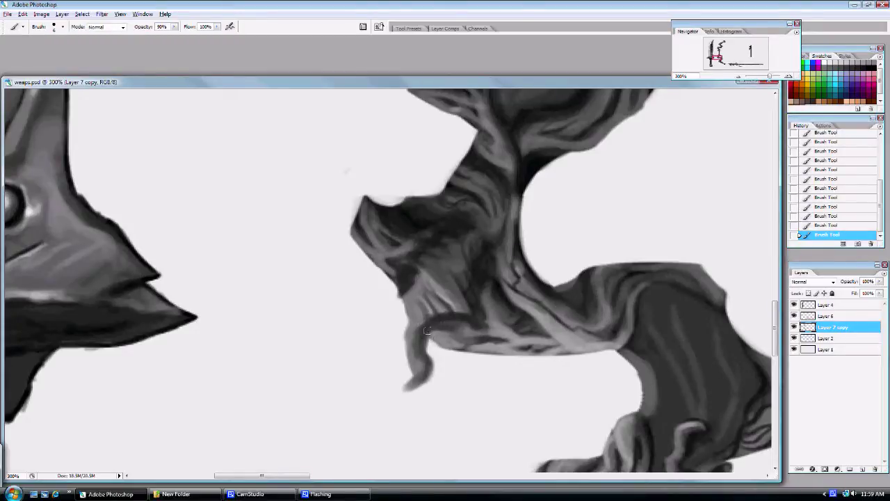
left_click_drag(427, 330, 476, 331)
key("bracketleft")
key("bracketleft")
mouse_move(459, 309)
left_mouse_down()
mouse_move(420, 315)
mouse_move(449, 306)
mouse_move(411, 333)
mouse_move(419, 316)
mouse_move(408, 335)
mouse_move(452, 309)
mouse_move(418, 317)
mouse_move(426, 303)
mouse_move(410, 280)
mouse_move(430, 281)
mouse_move(431, 301)
mouse_move(420, 307)
mouse_move(403, 287)
mouse_move(418, 311)
mouse_move(427, 293)
mouse_move(409, 275)
mouse_move(418, 300)
mouse_move(427, 282)
mouse_move(430, 308)
mouse_move(428, 285)
mouse_move(424, 309)
mouse_move(417, 298)
mouse_move(416, 309)
mouse_move(424, 307)
mouse_move(399, 336)
mouse_move(415, 324)
mouse_move(406, 338)
mouse_move(421, 366)
mouse_move(414, 351)
mouse_move(420, 365)
mouse_move(406, 386)
left_mouse_up()
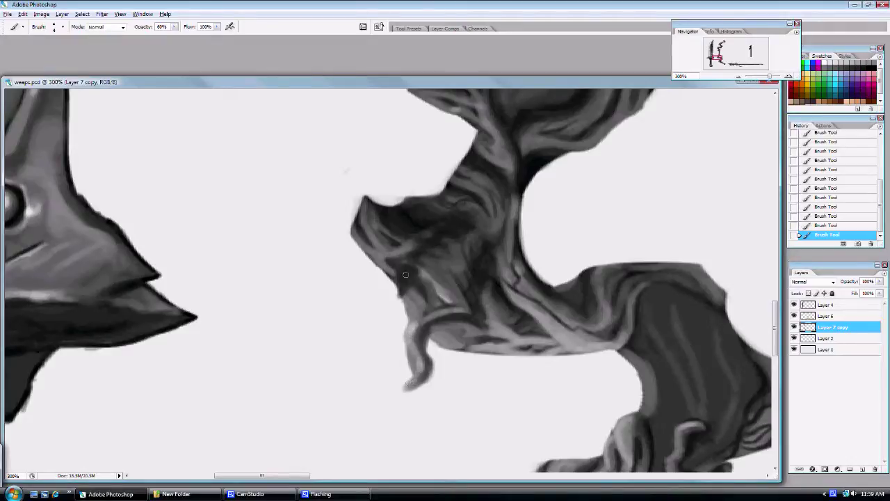
left_click_drag(429, 344, 424, 354)
mouse_move(443, 329)
left_mouse_down()
mouse_move(468, 323)
mouse_move(426, 343)
mouse_move(416, 386)
left_mouse_up()
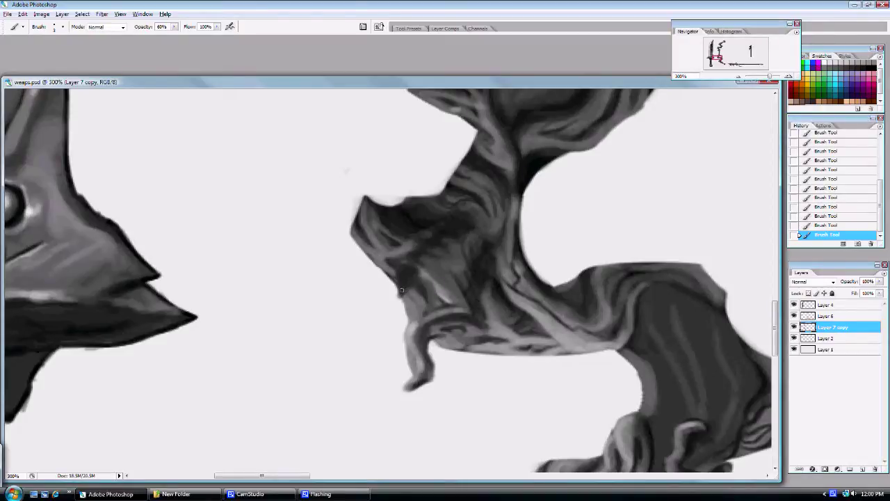
mouse_move(415, 303)
left_mouse_down()
mouse_move(408, 309)
mouse_move(406, 299)
mouse_move(400, 336)
mouse_move(408, 382)
mouse_move(419, 356)
left_mouse_up()
key("ctrl+minus")
key("ctrl+minus")
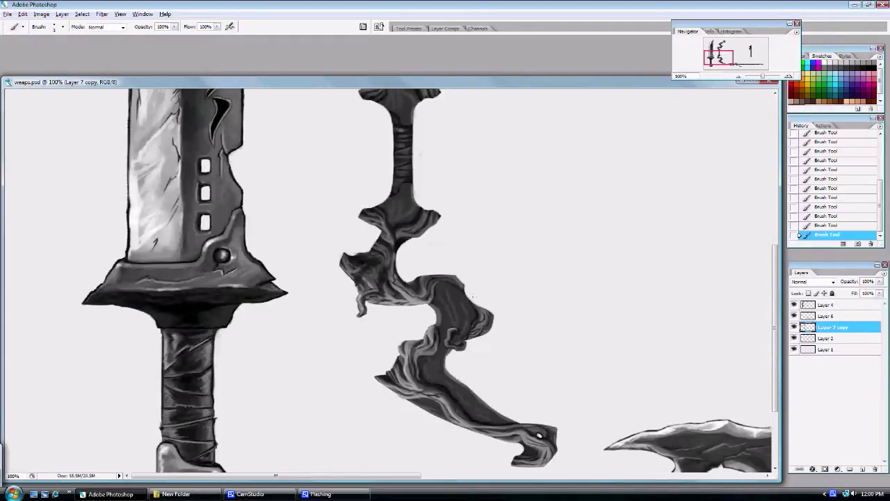
key("ctrl+minus")
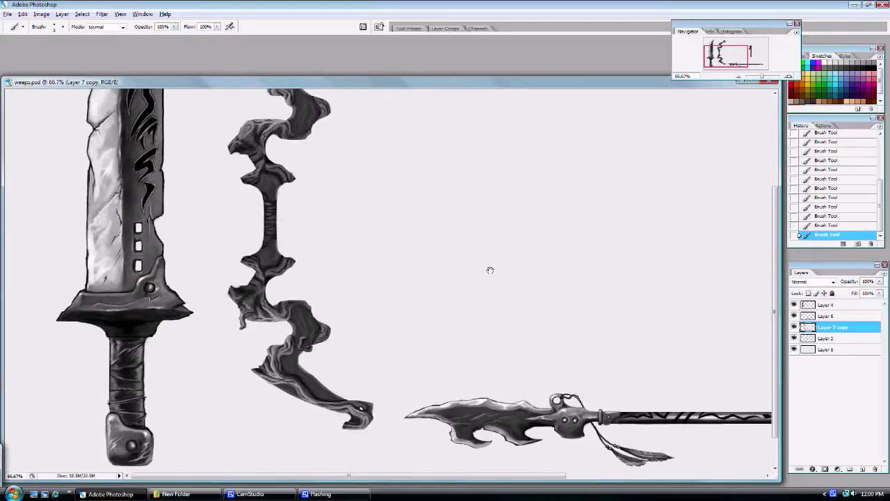
left_click_drag(465, 252, 465, 318)
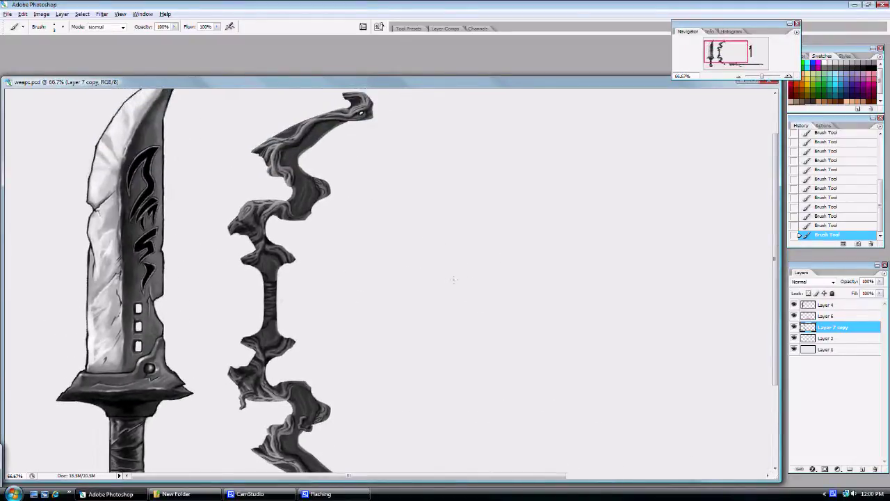
key("ctrl+minus")
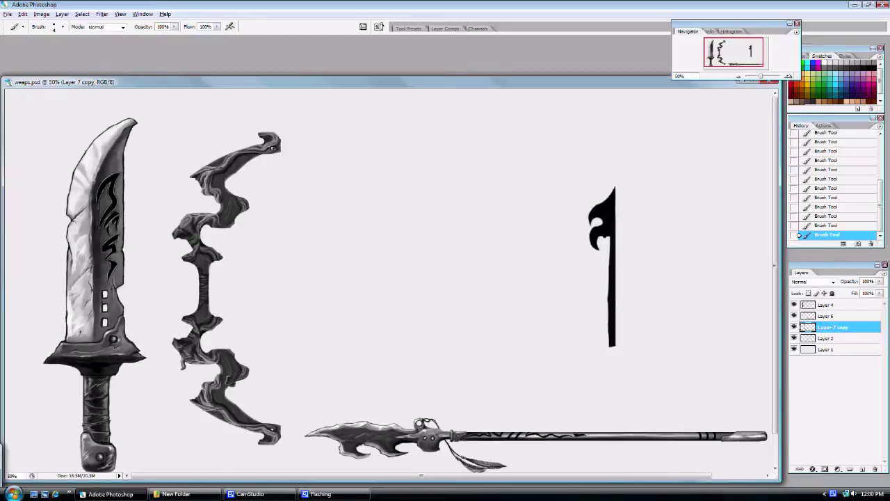
Draw a thin straight bowstring between the bow's tip holes and paint a knot with a dangling loose end at the upper tip.
left_click_drag(271, 147, 276, 420)
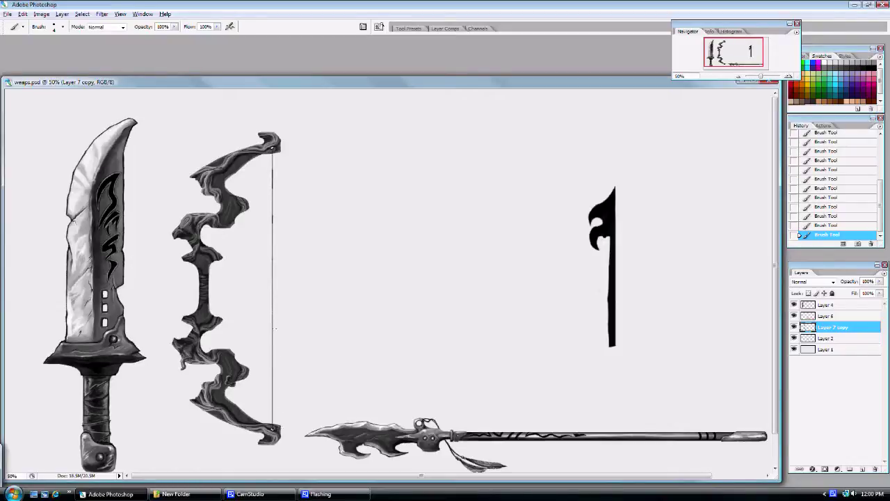
key("ctrl+plus")
left_click_drag(271, 185, 373, 289)
key("ctrl+plus")
key("ctrl+plus")
left_click_drag(369, 180, 399, 308)
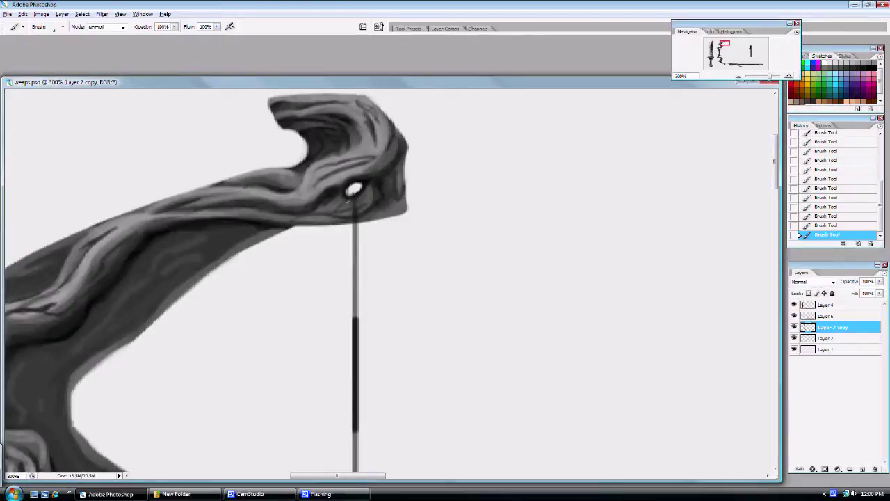
mouse_move(346, 201)
left_mouse_down()
mouse_move(330, 224)
mouse_move(371, 247)
mouse_move(376, 282)
mouse_move(360, 241)
mouse_move(366, 226)
mouse_move(375, 272)
mouse_move(364, 225)
left_mouse_up()
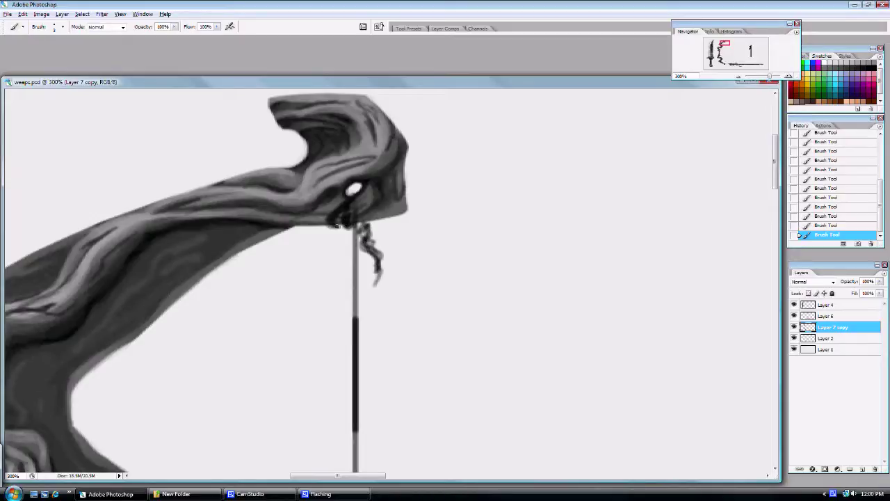
left_click_drag(353, 203, 352, 244)
Paint a dark knot tying the bowstring into the hole at the bow's lower tip.
key("ctrl+minus")
key("ctrl+minus")
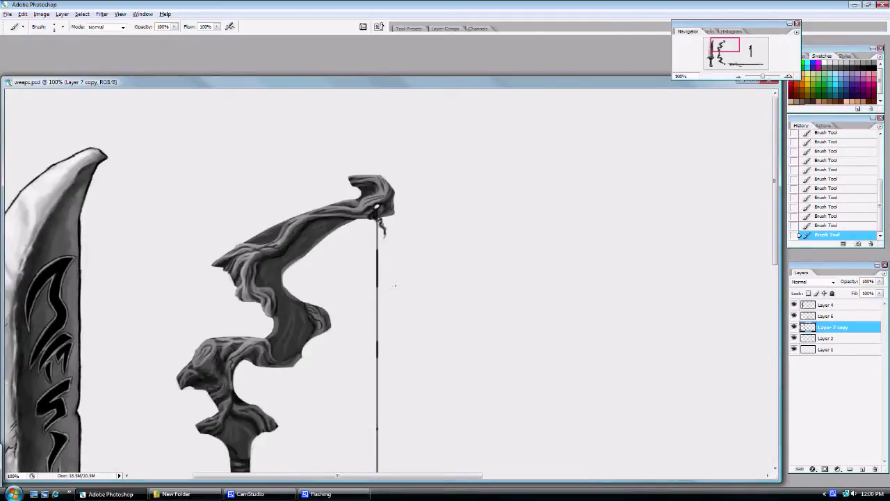
key("ctrl+minus")
left_click_drag(397, 307, 419, 218)
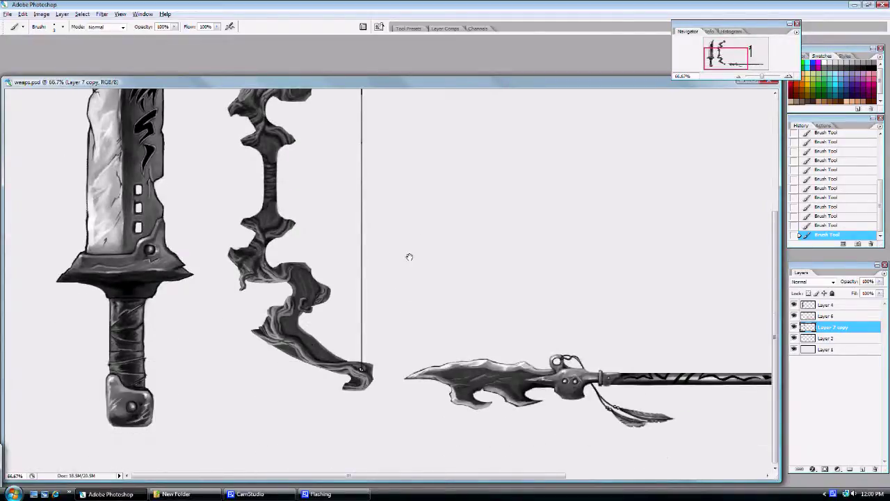
key("ctrl+plus")
left_click_drag(407, 278, 476, 179)
key("ctrl+plus")
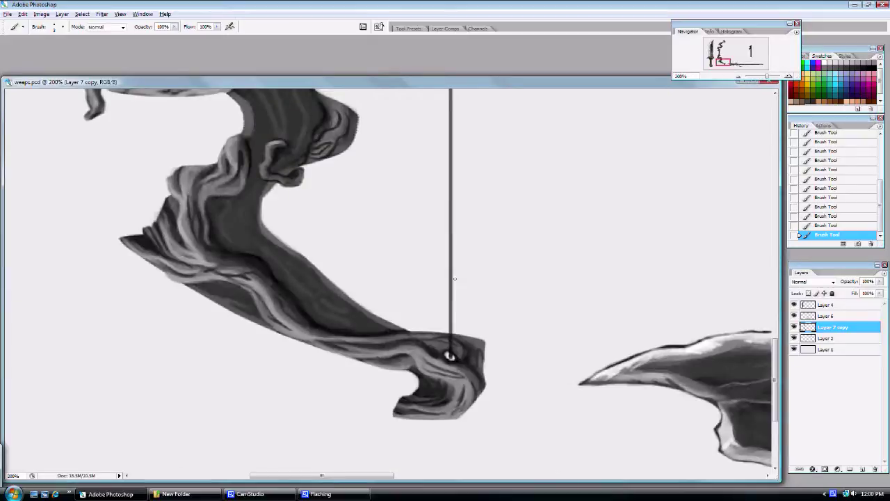
key("ctrl+plus")
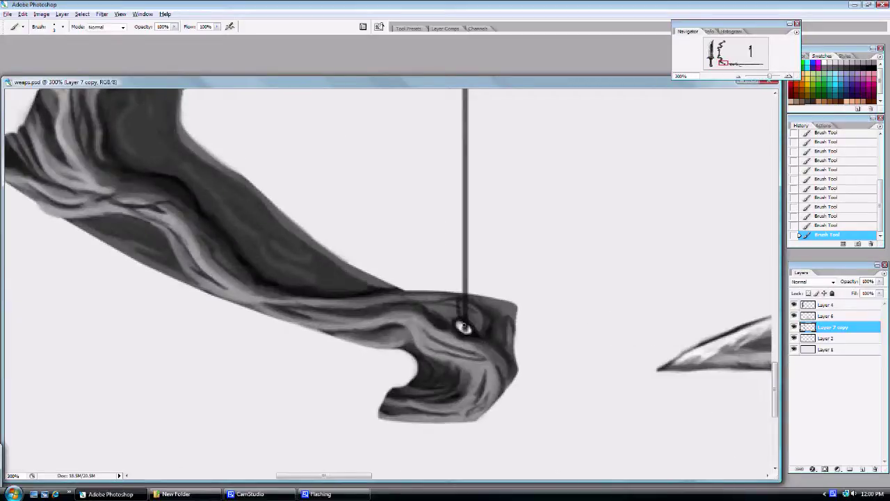
left_click_drag(447, 305, 461, 323)
key("ctrl+minus")
key("ctrl+minus")
key("ctrl+minus")
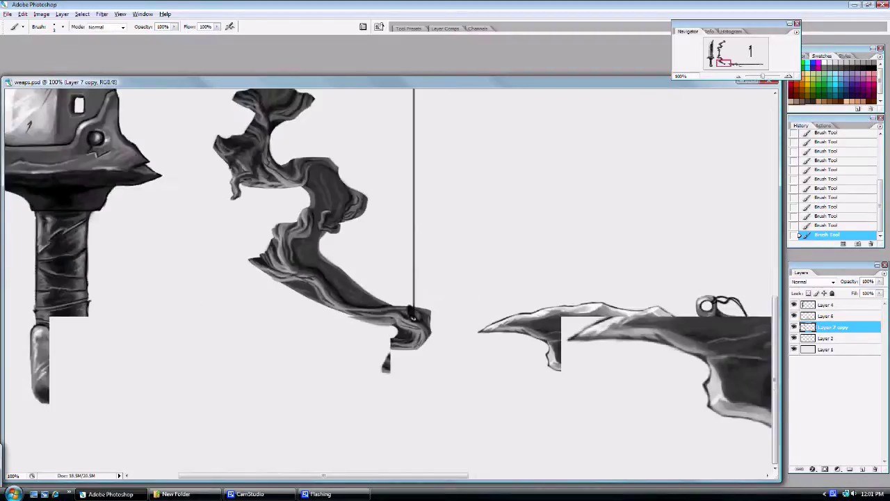
key("ctrl+plus")
key("ctrl+minus")
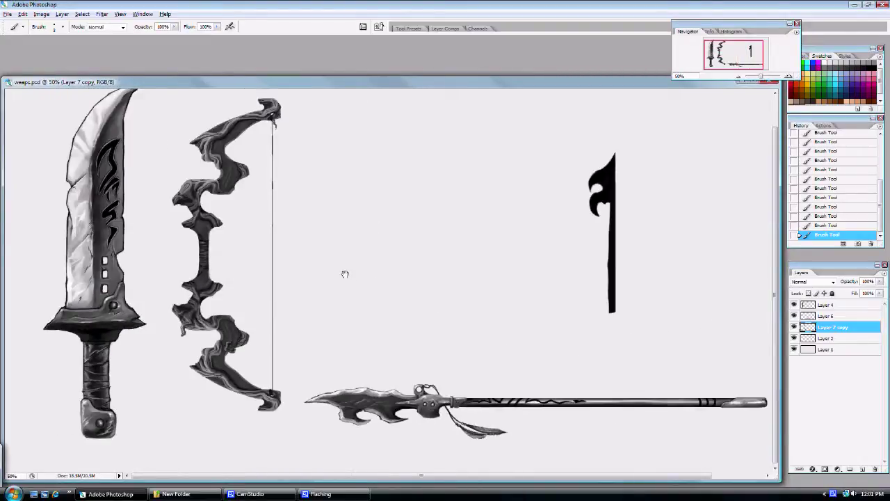
left_click_drag(344, 274, 345, 286)
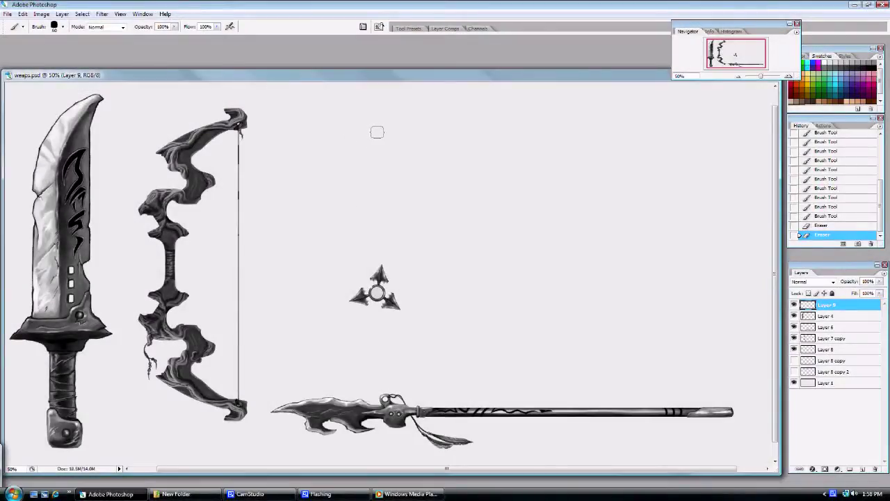
Paint three rough black dagger silhouettes side by side on Layer 9: a wavy one, a stepped one and a hooked one.
mouse_move(368, 129)
left_mouse_down()
mouse_move(372, 150)
mouse_move(381, 146)
mouse_move(359, 159)
mouse_move(368, 163)
mouse_move(367, 179)
mouse_move(385, 185)
mouse_move(374, 174)
mouse_move(363, 199)
mouse_move(358, 190)
mouse_move(373, 229)
left_mouse_up()
mouse_move(360, 198)
left_mouse_down()
mouse_move(371, 235)
mouse_move(341, 195)
mouse_move(384, 195)
mouse_move(358, 190)
mouse_move(374, 225)
left_mouse_up()
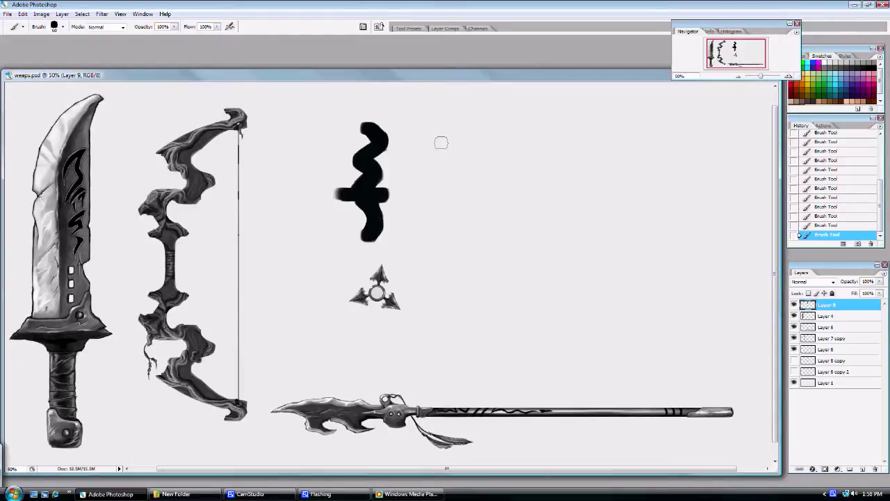
mouse_move(445, 141)
left_mouse_down()
mouse_move(444, 163)
mouse_move(440, 151)
mouse_move(433, 172)
mouse_move(440, 164)
mouse_move(445, 177)
mouse_move(433, 183)
mouse_move(442, 192)
mouse_move(439, 179)
mouse_move(421, 186)
mouse_move(452, 186)
mouse_move(442, 158)
mouse_move(439, 228)
left_mouse_up()
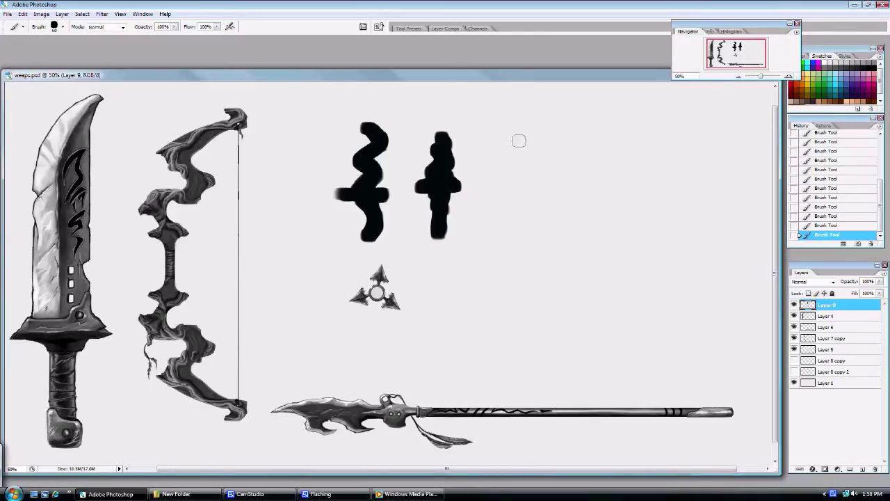
mouse_move(500, 150)
left_mouse_down()
mouse_move(521, 160)
mouse_move(509, 154)
mouse_move(522, 166)
mouse_move(508, 145)
mouse_move(523, 172)
mouse_move(512, 150)
mouse_move(519, 184)
mouse_move(508, 189)
mouse_move(528, 171)
mouse_move(508, 196)
mouse_move(490, 201)
mouse_move(511, 205)
mouse_move(506, 219)
mouse_move(508, 191)
mouse_move(515, 230)
mouse_move(506, 229)
mouse_move(518, 173)
mouse_move(508, 210)
mouse_move(516, 241)
left_mouse_up()
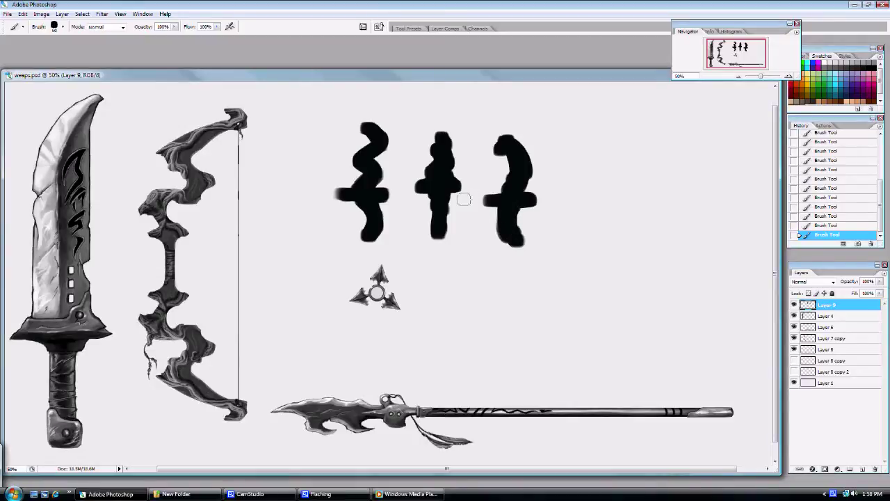
Erase the edges of the wavy dagger's blade with a smaller eraser to give it a pointed tip and cleaner curves.
key("e")
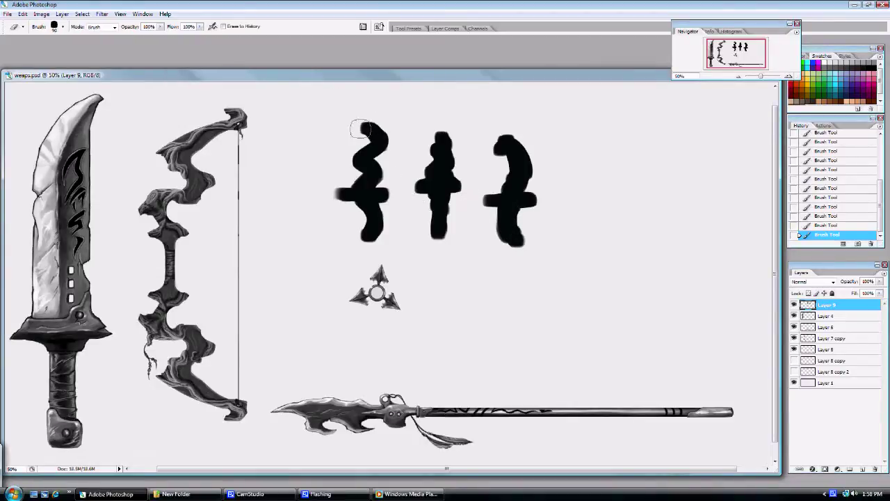
key("ctrl+plus")
key("ctrl+plus")
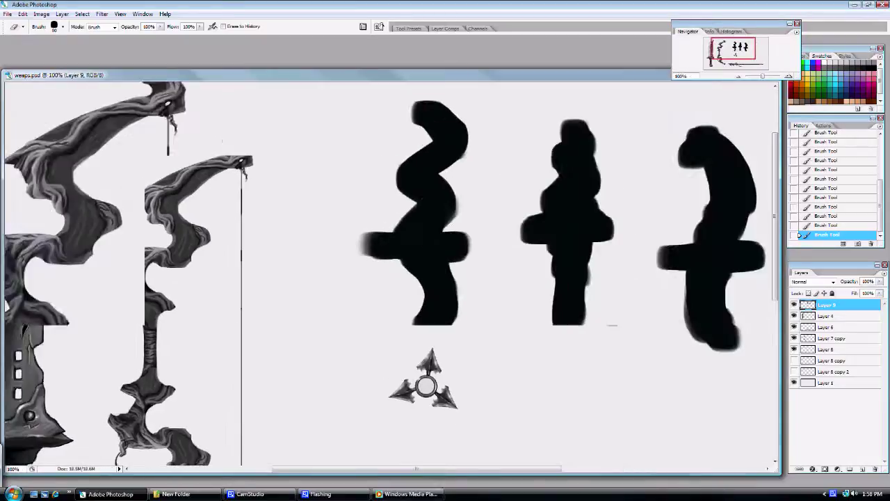
key("bracketleft")
key("bracketleft")
key("bracketleft")
key("bracketleft")
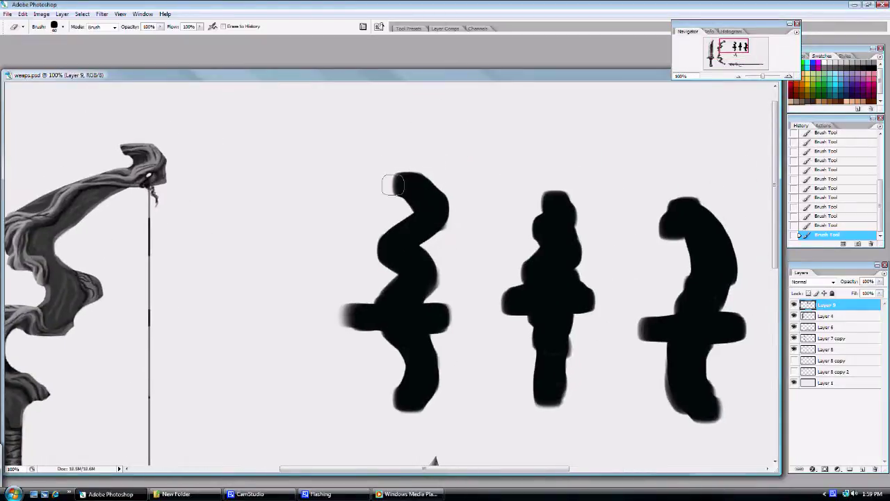
left_click_drag(387, 179, 407, 207)
mouse_move(407, 206)
left_mouse_down()
mouse_move(399, 199)
mouse_move(408, 204)
left_mouse_up()
mouse_move(412, 167)
left_mouse_down()
mouse_move(396, 162)
mouse_move(452, 198)
mouse_move(456, 211)
mouse_move(447, 218)
mouse_move(457, 197)
left_mouse_up()
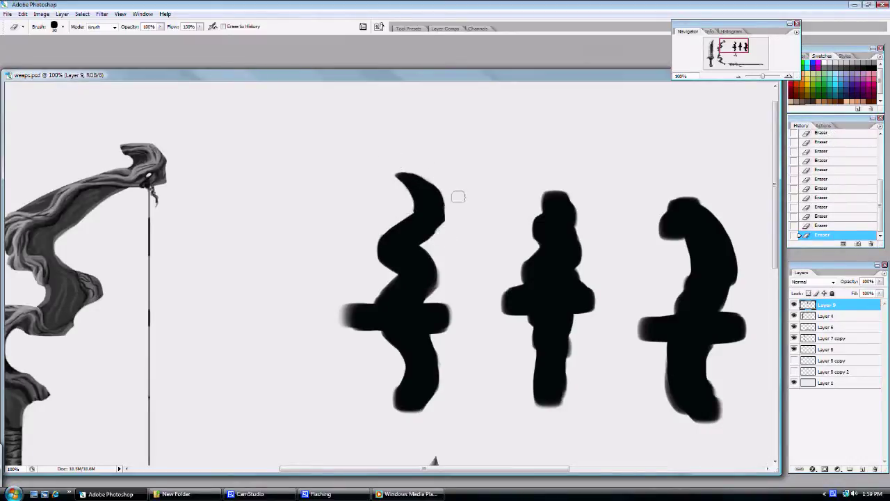
mouse_move(446, 230)
left_mouse_down()
mouse_move(424, 244)
mouse_move(440, 279)
mouse_move(433, 294)
mouse_move(438, 285)
left_mouse_up()
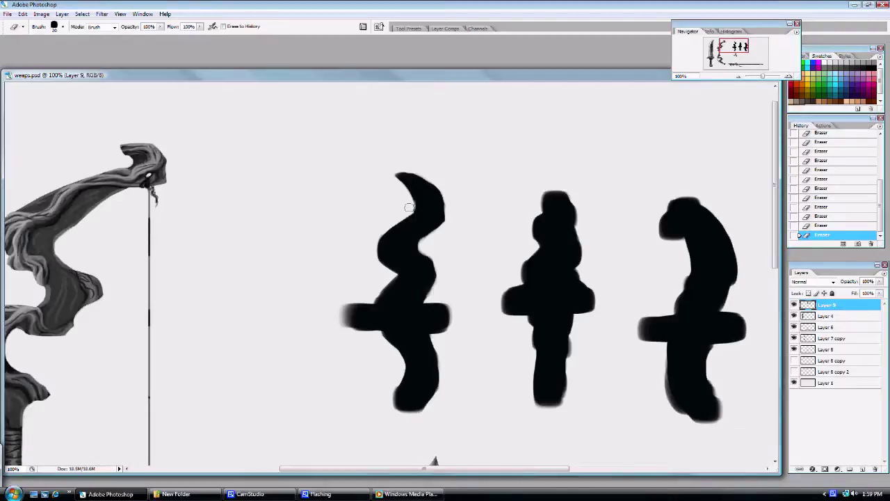
left_click_drag(392, 219, 381, 256)
left_click_drag(437, 240, 457, 225)
left_click_drag(413, 259, 400, 278)
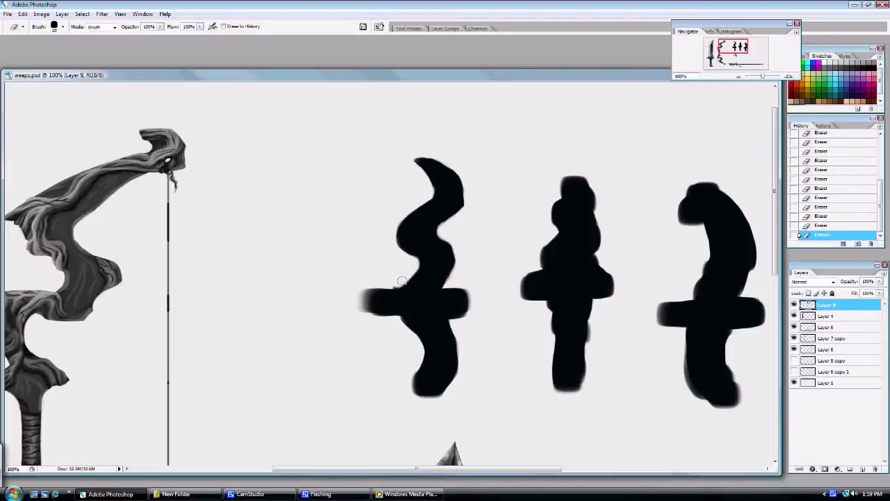
Erase the ragged ends of the wavy dagger's crossguard to tighten its outline.
mouse_move(393, 283)
left_mouse_down()
mouse_move(364, 287)
mouse_move(358, 301)
mouse_move(367, 303)
mouse_move(368, 291)
mouse_move(367, 319)
left_mouse_up()
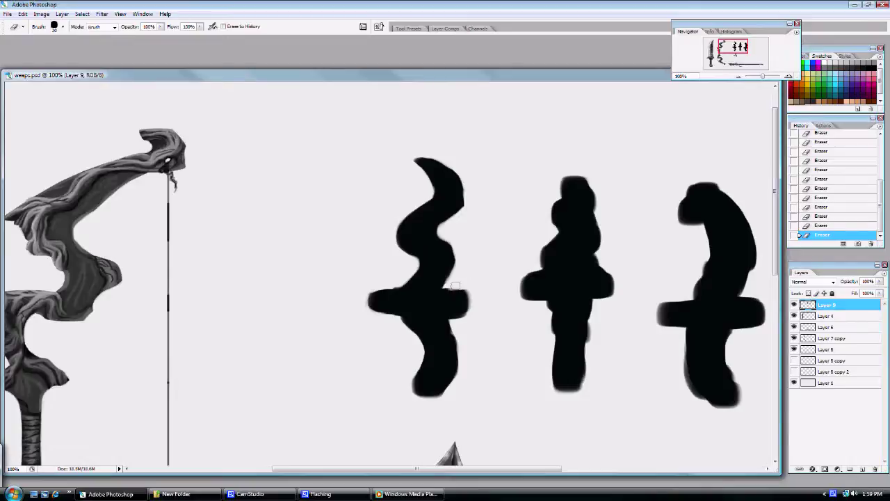
left_click_drag(455, 286, 469, 288)
left_click_drag(461, 319, 472, 314)
Try to carve the middle dagger's blade into a narrow point with notched edges using a small eraser.
left_click_drag(493, 233, 461, 253)
key("[")
key("[")
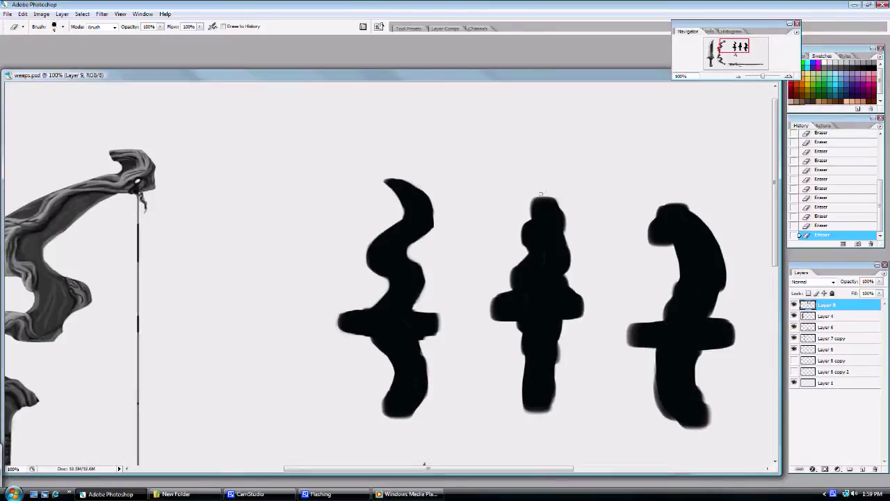
left_click_drag(535, 202, 536, 206)
left_click_drag(532, 217, 527, 238)
mouse_move(556, 194)
left_mouse_down()
mouse_move(566, 230)
mouse_move(558, 214)
left_mouse_up()
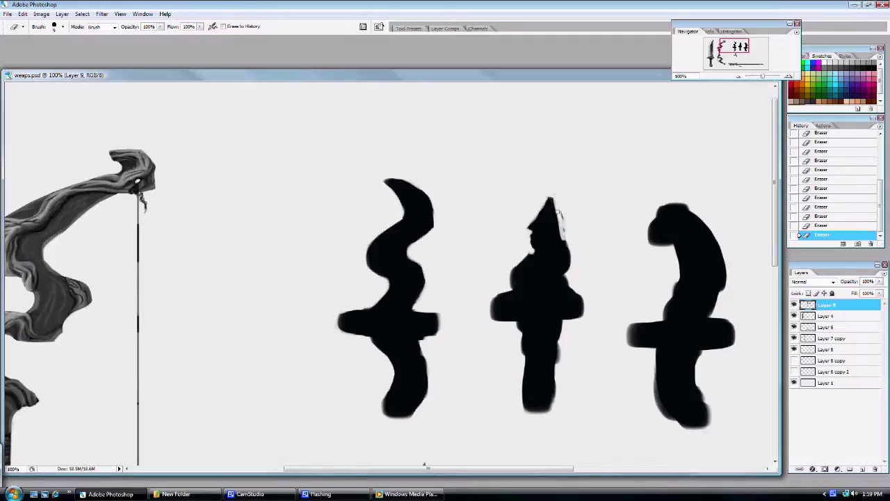
left_click_drag(562, 246, 567, 253)
left_click_drag(568, 248, 567, 285)
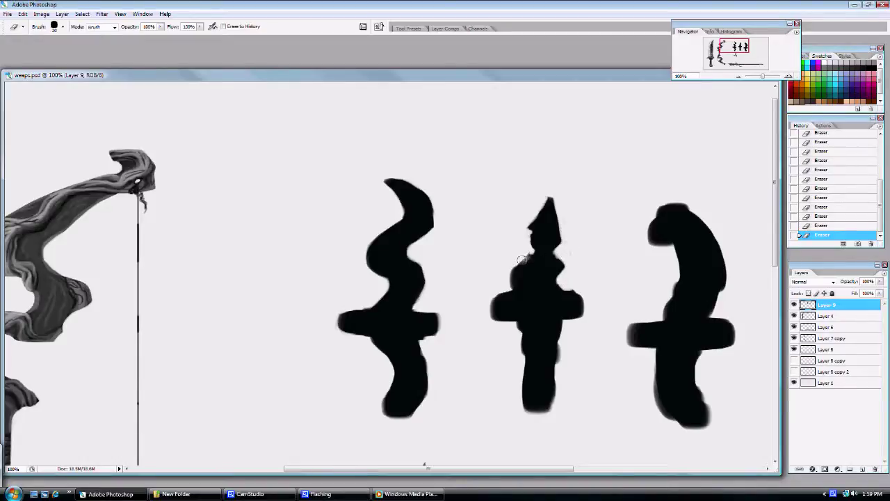
mouse_move(521, 259)
left_mouse_down()
mouse_move(517, 280)
mouse_move(530, 262)
left_mouse_up()
Repaint the middle dagger's blade with wider stacked ridges and erase their edges into a sharp tip with pointed barbs.
key("b")
mouse_move(547, 199)
left_mouse_down()
mouse_move(520, 227)
mouse_move(547, 231)
mouse_move(548, 216)
mouse_move(553, 225)
mouse_move(528, 246)
mouse_move(545, 241)
mouse_move(530, 253)
mouse_move(546, 250)
mouse_move(518, 275)
mouse_move(554, 277)
mouse_move(544, 279)
mouse_move(559, 266)
mouse_move(554, 249)
mouse_move(552, 284)
left_mouse_up()
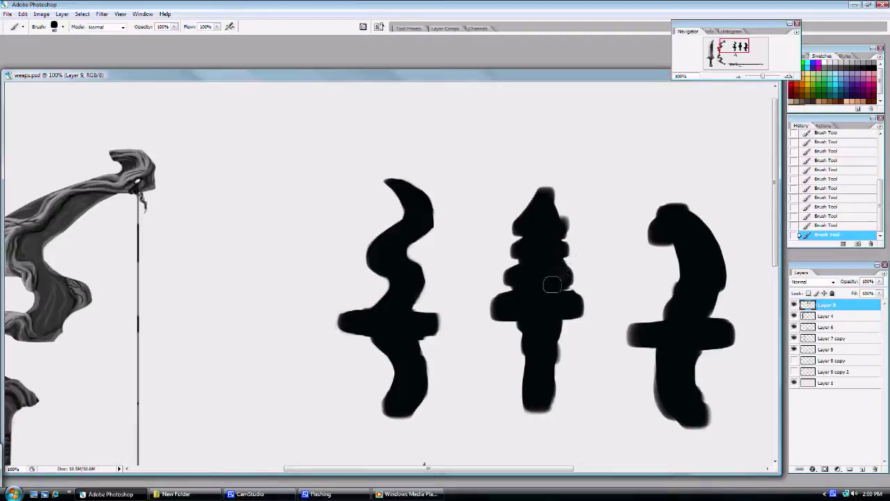
key("e")
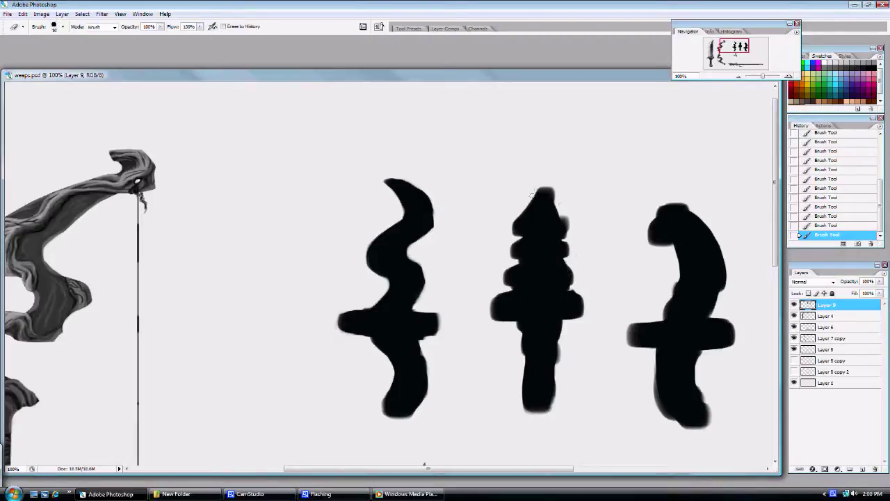
mouse_move(532, 190)
left_mouse_down()
mouse_move(512, 230)
mouse_move(539, 190)
mouse_move(524, 205)
mouse_move(548, 186)
mouse_move(561, 208)
mouse_move(552, 180)
mouse_move(575, 231)
mouse_move(506, 254)
left_mouse_up()
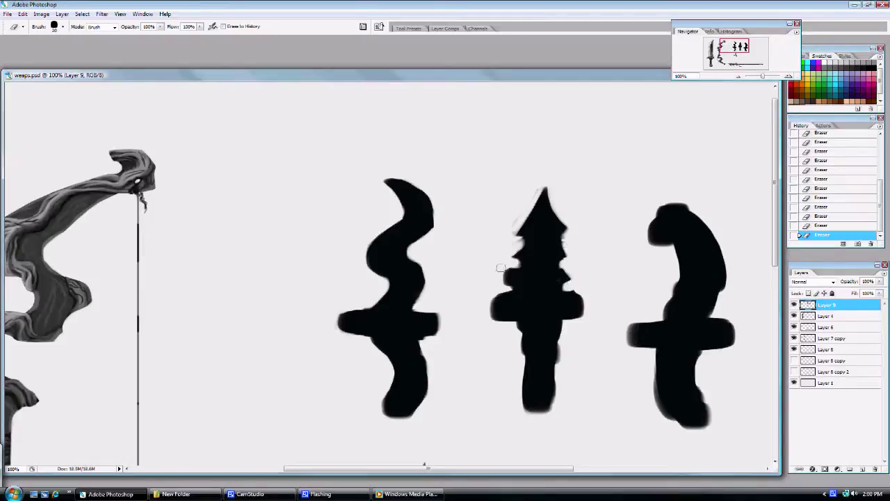
left_click_drag(510, 268, 509, 290)
Erase the third dagger's outline into a hooked tip with a notch above the guard, and smooth its handle's edges.
mouse_move(680, 232)
left_mouse_down()
mouse_move(643, 201)
mouse_move(631, 242)
mouse_move(648, 263)
mouse_move(646, 254)
mouse_move(623, 264)
mouse_move(623, 224)
mouse_move(617, 231)
mouse_move(654, 209)
mouse_move(626, 216)
mouse_move(689, 216)
mouse_move(706, 264)
left_mouse_up()
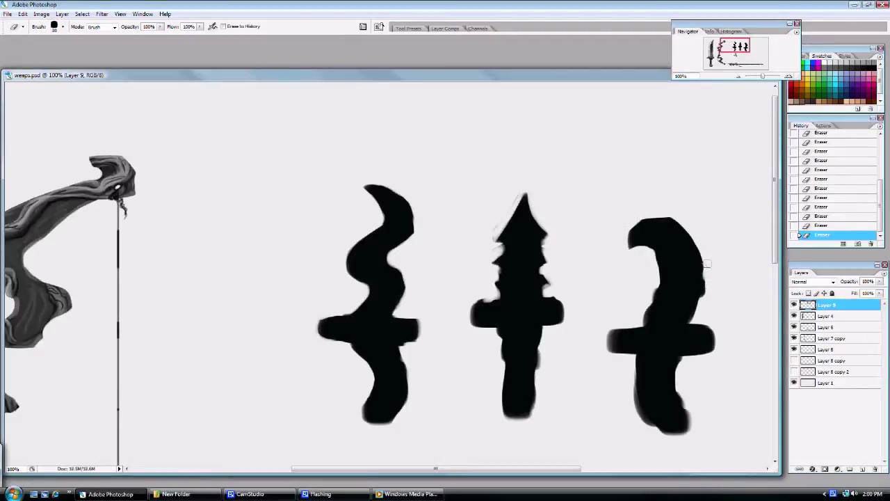
left_click_drag(694, 298, 685, 315)
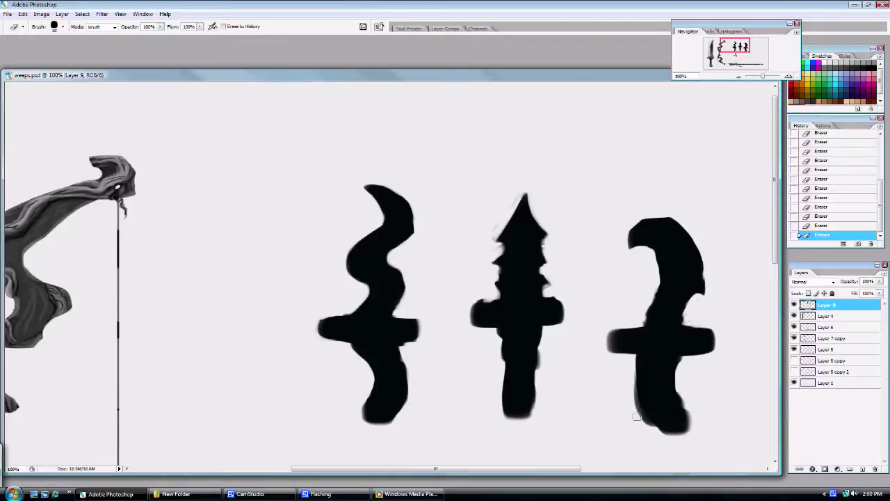
mouse_move(636, 416)
left_mouse_down()
mouse_move(645, 421)
mouse_move(694, 396)
left_mouse_up()
Paint a rounded pommel onto the hooked dagger's handle, and erase stray paint between its blade and crossguard.
key("b")
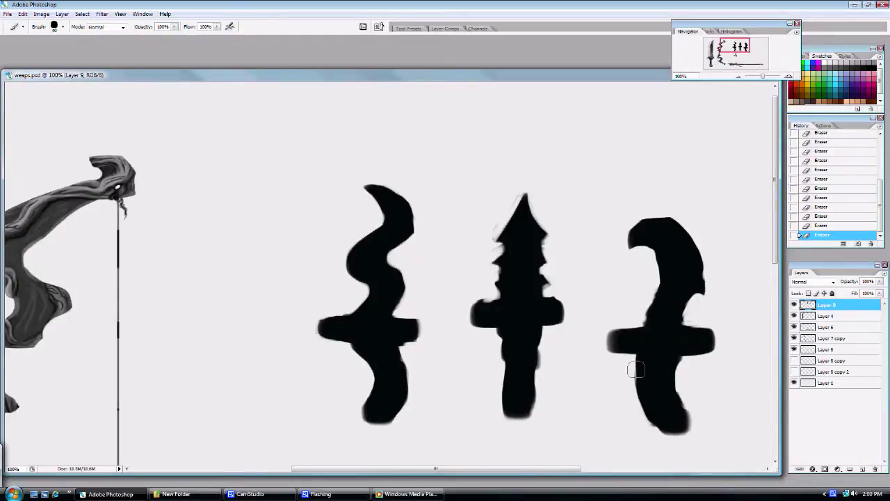
left_click(656, 390)
left_click(662, 399)
left_click(674, 400)
left_click(675, 405)
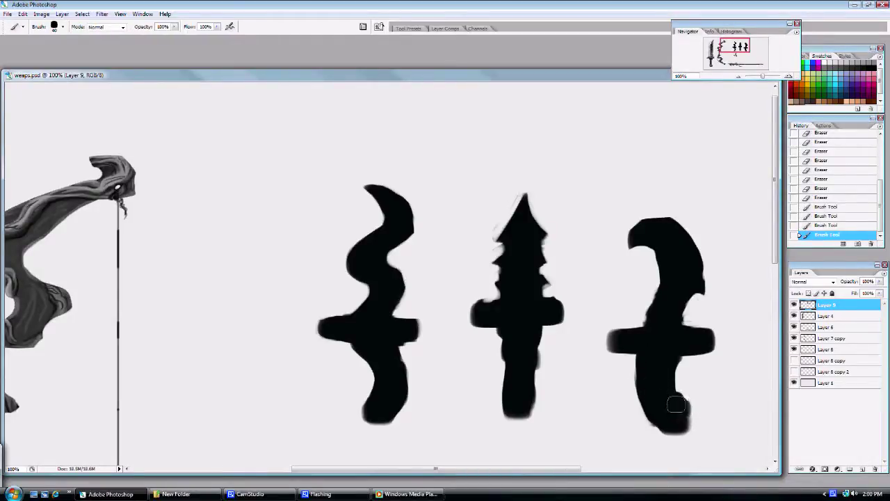
left_click(683, 410)
left_click(668, 420)
left_click(666, 423)
left_click(675, 422)
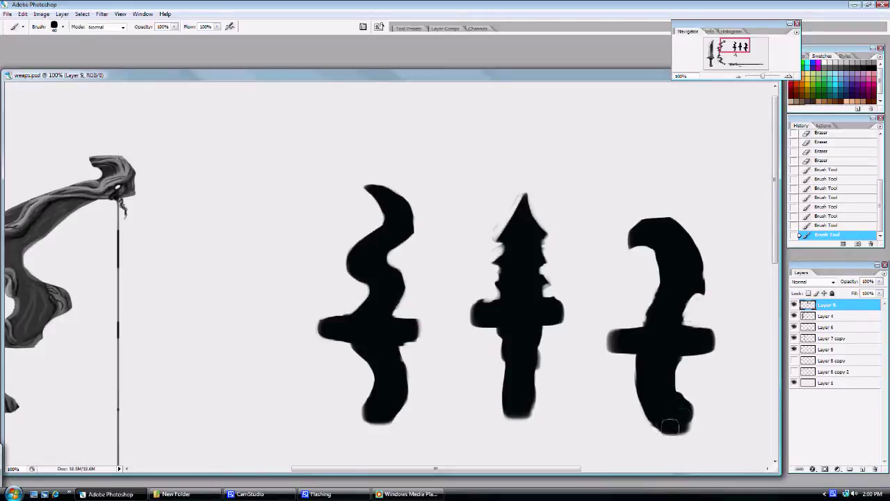
left_click(671, 425)
left_click(675, 424)
left_click(676, 411)
left_click(680, 406)
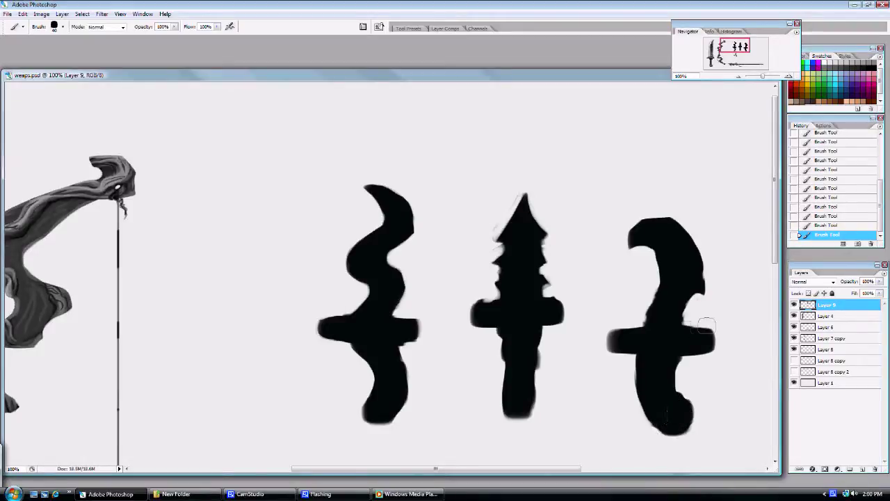
key("e")
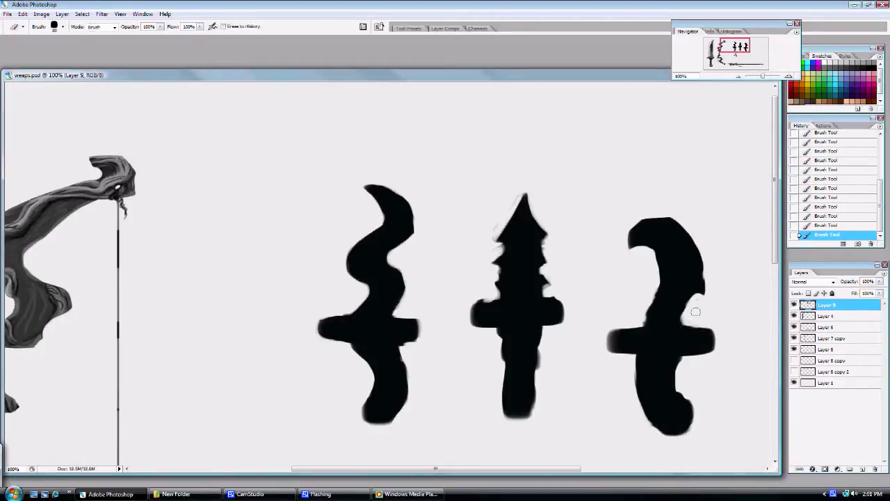
left_click_drag(696, 311, 703, 310)
Lock the transparent pixels of Layer 9 and select the 44 px brush preset for painting.
left_click(808, 294)
key("b")
right_click(483, 262)
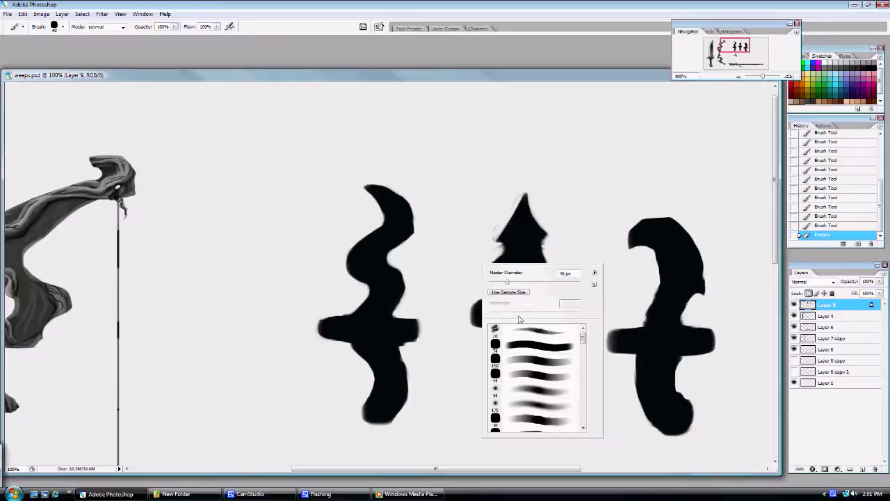
left_click(511, 375)
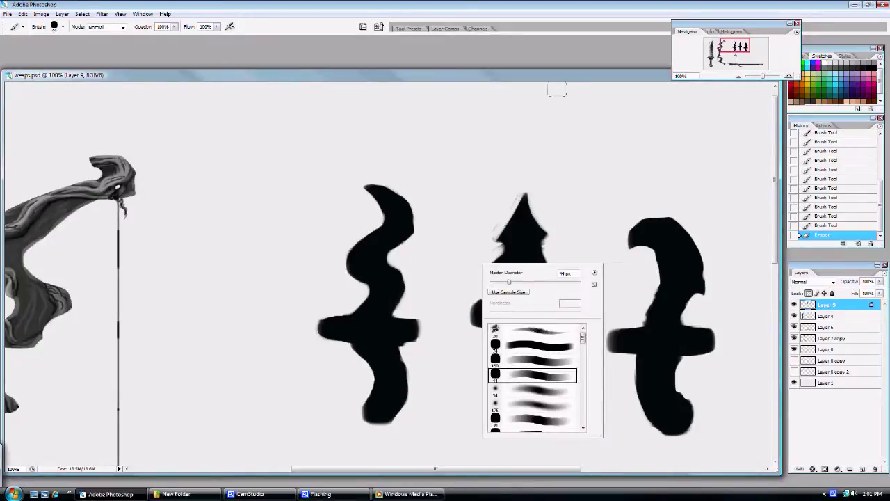
Paint soft grey shading down the wavy dagger's blade, with lighter curved edges and a dark centre.
left_click(563, 76)
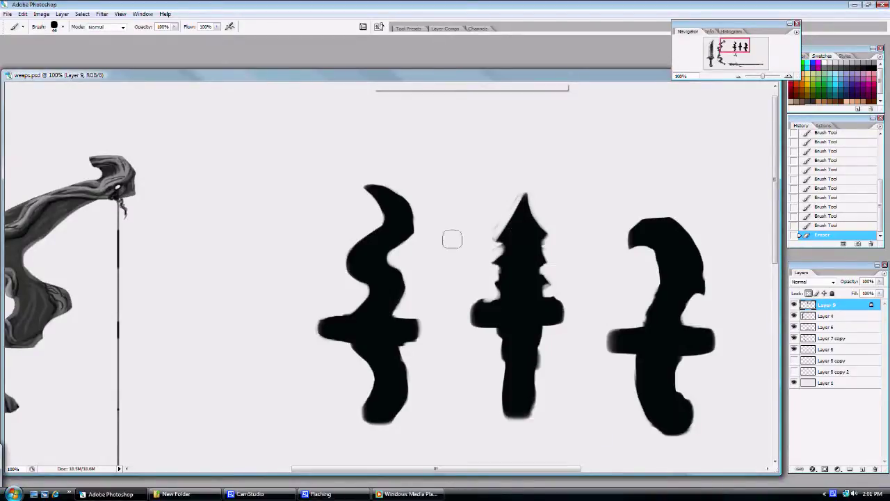
mouse_move(386, 212)
left_mouse_down()
mouse_move(390, 226)
mouse_move(373, 243)
mouse_move(381, 232)
left_mouse_up()
left_click_drag(386, 221, 359, 251)
mouse_move(365, 246)
left_mouse_down()
mouse_move(363, 275)
mouse_move(351, 255)
mouse_move(372, 306)
left_mouse_up()
mouse_move(417, 212)
left_mouse_down()
mouse_move(409, 235)
mouse_move(399, 191)
mouse_move(415, 212)
mouse_move(400, 205)
mouse_move(411, 232)
mouse_move(396, 261)
mouse_move(404, 273)
mouse_move(391, 263)
mouse_move(405, 291)
mouse_move(384, 261)
mouse_move(389, 221)
mouse_move(344, 244)
mouse_move(372, 230)
mouse_move(377, 211)
mouse_move(365, 233)
mouse_move(375, 214)
mouse_move(367, 199)
mouse_move(379, 218)
mouse_move(377, 202)
mouse_move(383, 225)
mouse_move(345, 269)
mouse_move(362, 247)
mouse_move(362, 275)
mouse_move(355, 274)
mouse_move(369, 296)
mouse_move(362, 301)
mouse_move(360, 248)
mouse_move(351, 261)
mouse_move(364, 292)
mouse_move(381, 232)
mouse_move(375, 299)
left_mouse_up()
Paint light grey tones along the hooked dagger's outer blade edge and darker greys on its inner curve.
key("bracketleft")
key("bracketleft")
key("[")
left_click_drag(695, 190, 662, 200)
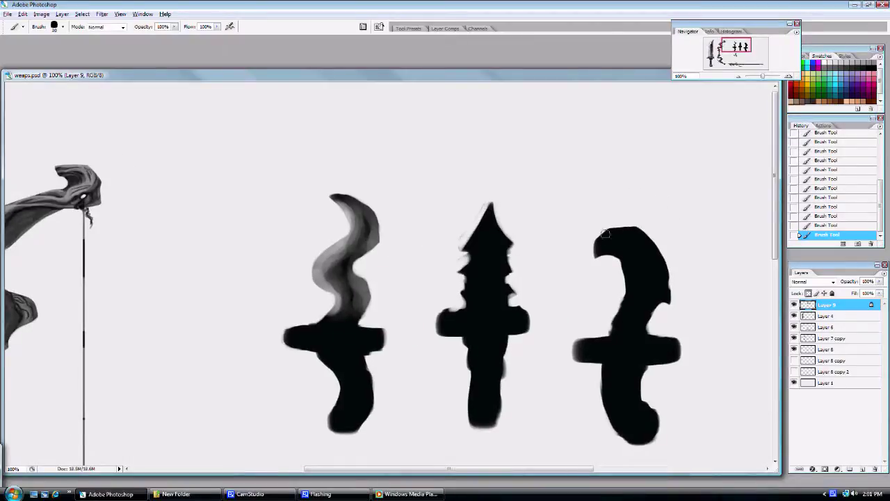
left_click_drag(604, 234, 632, 216)
key("]")
key("]")
mouse_move(591, 240)
left_mouse_down()
mouse_move(628, 229)
mouse_move(606, 235)
mouse_move(657, 255)
mouse_move(613, 230)
mouse_move(659, 262)
mouse_move(656, 278)
mouse_move(647, 252)
mouse_move(657, 257)
mouse_move(626, 238)
mouse_move(602, 238)
mouse_move(636, 236)
mouse_move(615, 224)
mouse_move(623, 222)
mouse_move(657, 246)
mouse_move(676, 292)
mouse_move(662, 263)
mouse_move(657, 304)
mouse_move(661, 279)
mouse_move(631, 328)
mouse_move(645, 306)
mouse_move(646, 323)
mouse_move(639, 326)
mouse_move(635, 301)
mouse_move(630, 322)
mouse_move(627, 264)
mouse_move(632, 292)
mouse_move(632, 274)
mouse_move(632, 289)
mouse_move(626, 275)
mouse_move(598, 266)
mouse_move(628, 266)
mouse_move(591, 258)
mouse_move(619, 269)
mouse_move(631, 292)
mouse_move(620, 324)
mouse_move(631, 273)
left_mouse_up()
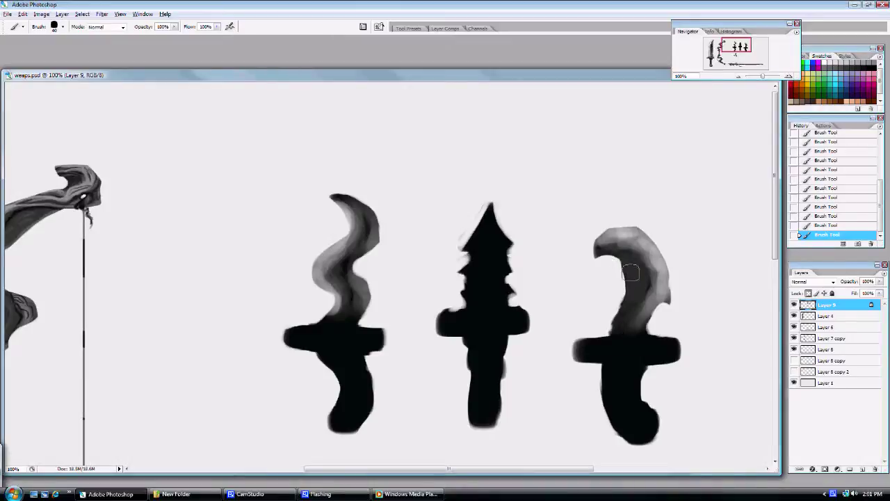
Refine the hooked blade's shading with a smaller brush, and paint dark grey tones on its crossguard and handle.
key("bracketleft")
key("bracketleft")
key("bracketleft")
mouse_move(640, 259)
left_mouse_down()
mouse_move(605, 232)
mouse_move(620, 228)
mouse_move(656, 246)
mouse_move(669, 297)
mouse_move(651, 325)
mouse_move(662, 299)
mouse_move(654, 277)
mouse_move(637, 252)
mouse_move(604, 247)
mouse_move(641, 322)
mouse_move(642, 349)
mouse_move(582, 355)
mouse_move(668, 354)
left_mouse_up()
key("bracketright")
key("bracketright")
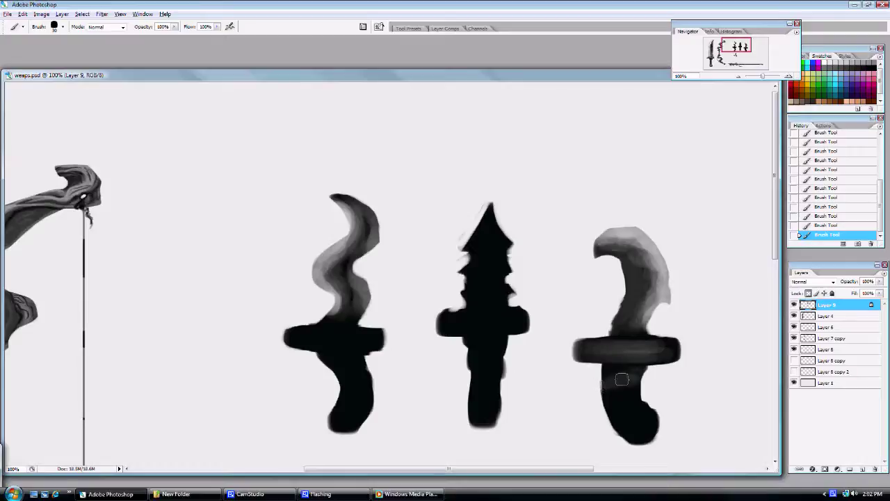
mouse_move(620, 395)
left_mouse_down()
mouse_move(643, 398)
mouse_move(606, 418)
mouse_move(642, 410)
mouse_move(636, 417)
mouse_move(603, 406)
mouse_move(629, 361)
mouse_move(607, 375)
mouse_move(630, 377)
mouse_move(601, 387)
mouse_move(631, 384)
mouse_move(605, 403)
mouse_move(622, 403)
mouse_move(627, 415)
mouse_move(617, 420)
mouse_move(640, 412)
left_mouse_up()
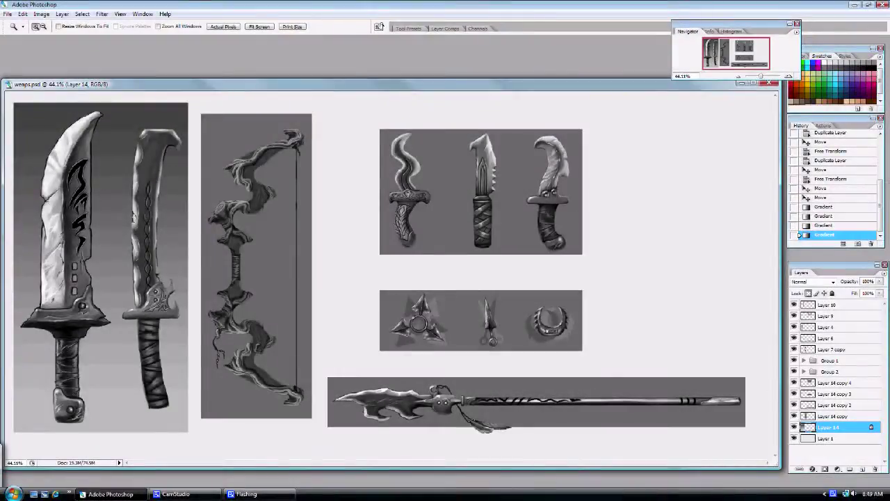
Fill the bow's background panel on Layer 14 copy with a vertical gradient from dark grey to light grey.
key("g")
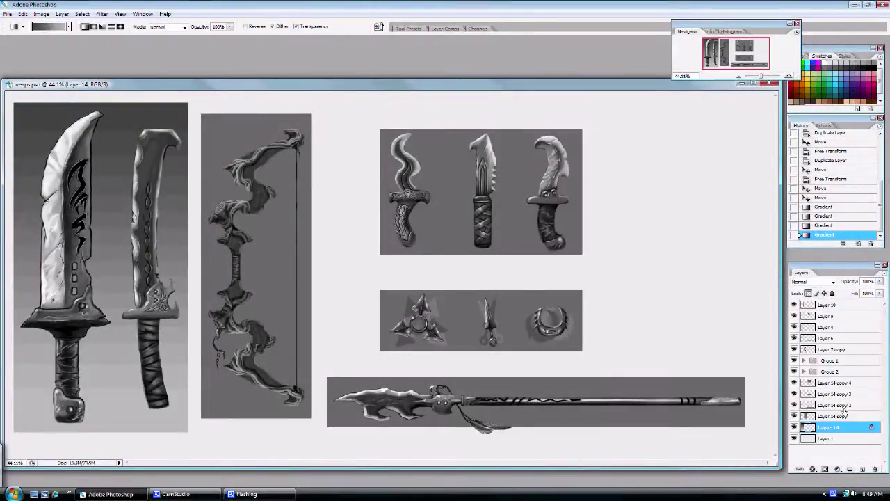
left_click(843, 416)
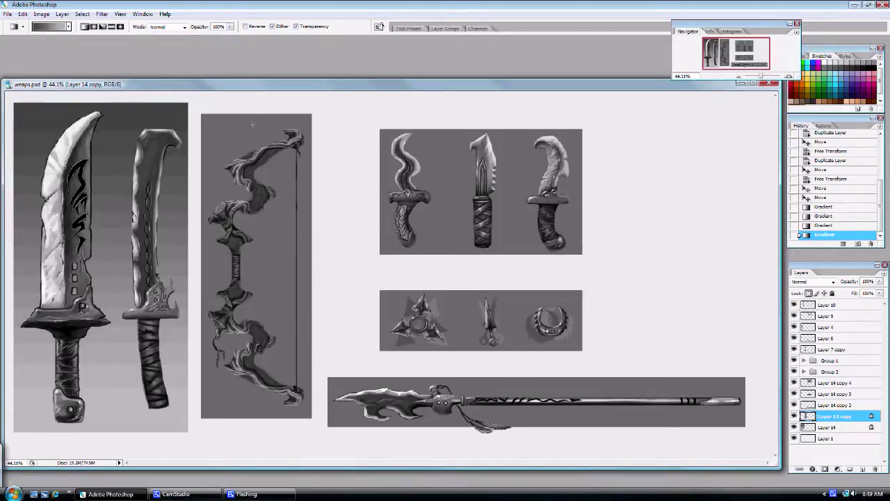
left_click_drag(253, 127, 252, 311)
left_click_drag(234, 397, 234, 400)
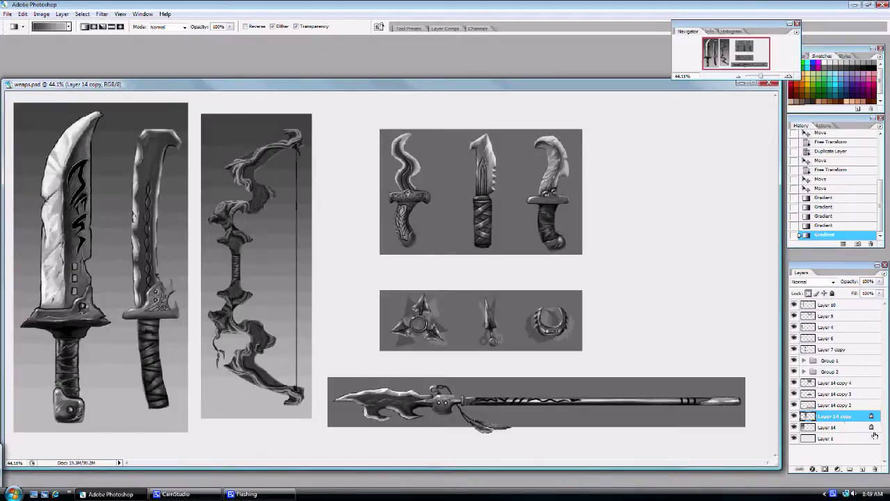
Fill the spear's background panel on Layer 14 copy 2 with a vertical dark-to-light grey gradient, redrawing it until the blend suits.
left_click(840, 406)
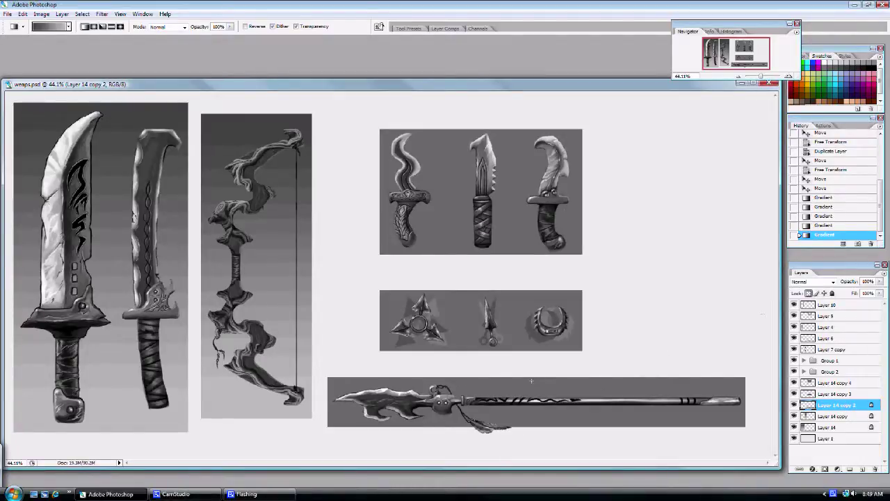
left_click_drag(525, 382, 527, 420)
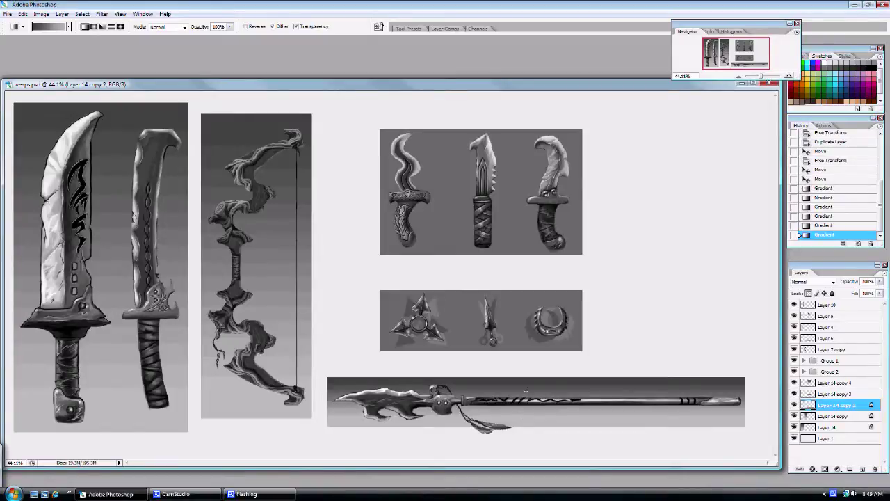
left_click_drag(525, 392, 526, 391)
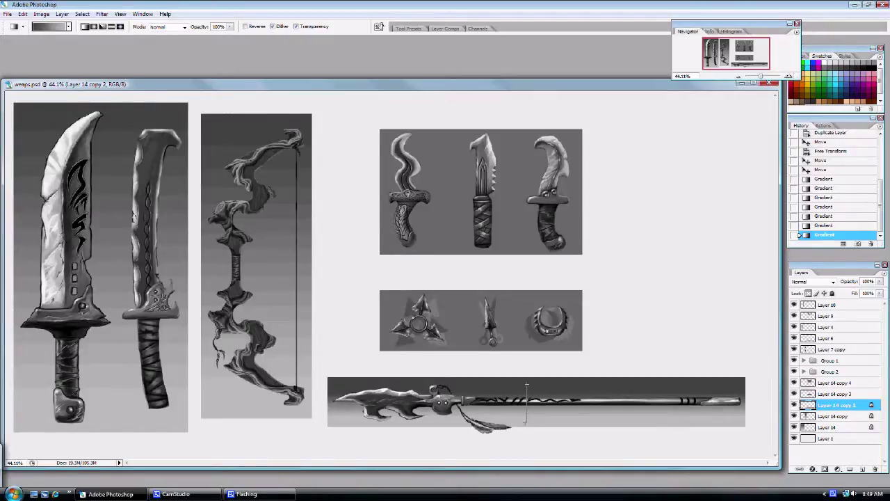
left_click_drag(527, 421, 525, 422)
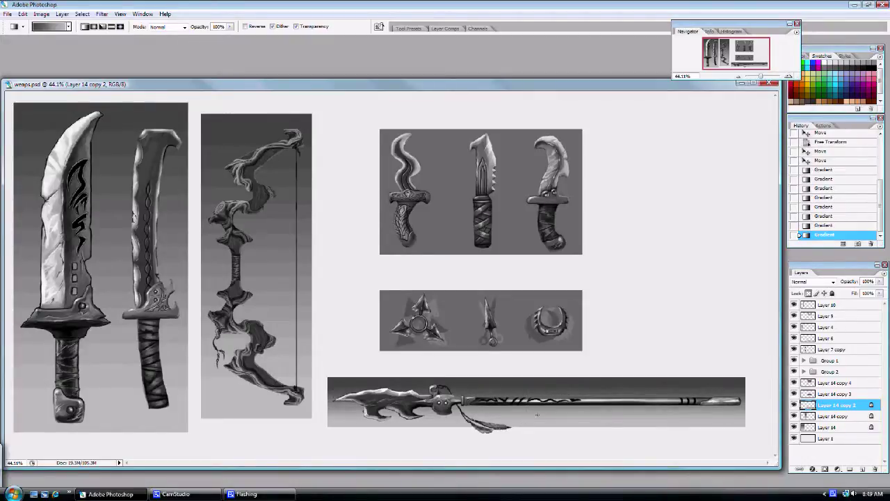
Apply vertical dark-to-light grey gradients to the thrown-weapon panel on Layer 14 copy 3 and the dagger panel on Layer 14 copy 4.
left_click(844, 394)
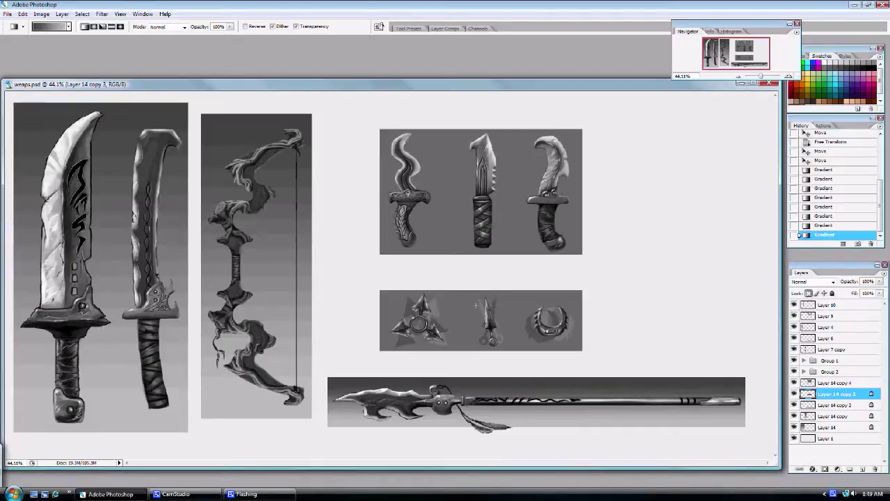
left_click_drag(476, 295, 474, 345)
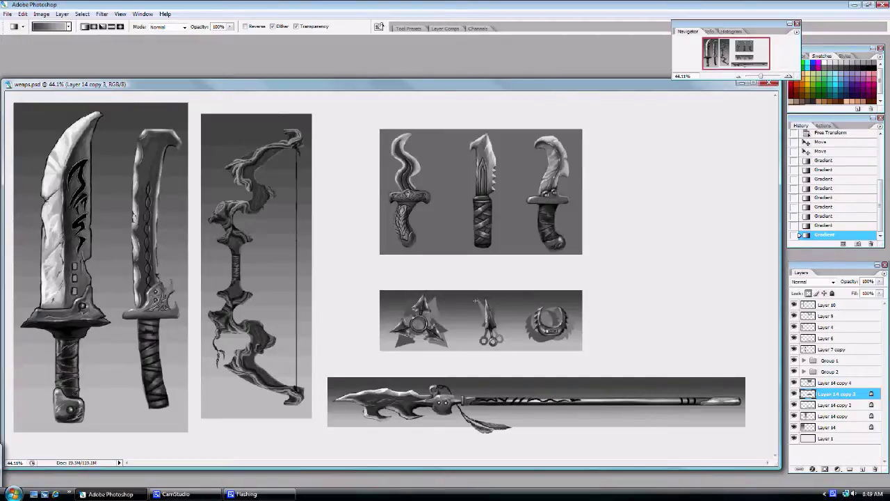
left_click_drag(475, 335, 474, 338)
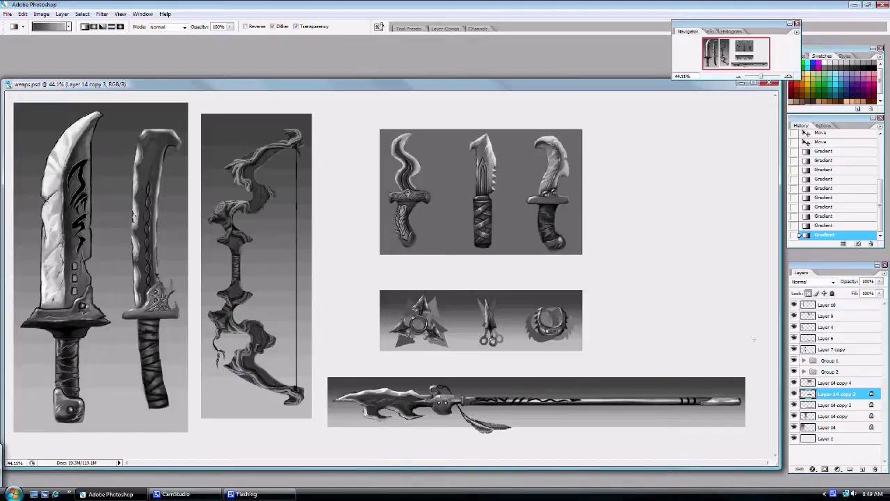
left_click(827, 383)
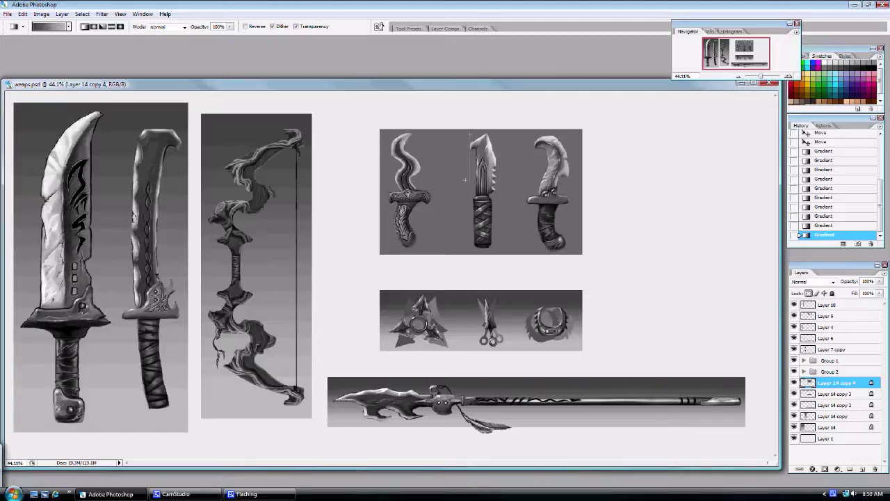
left_click_drag(458, 244, 458, 244)
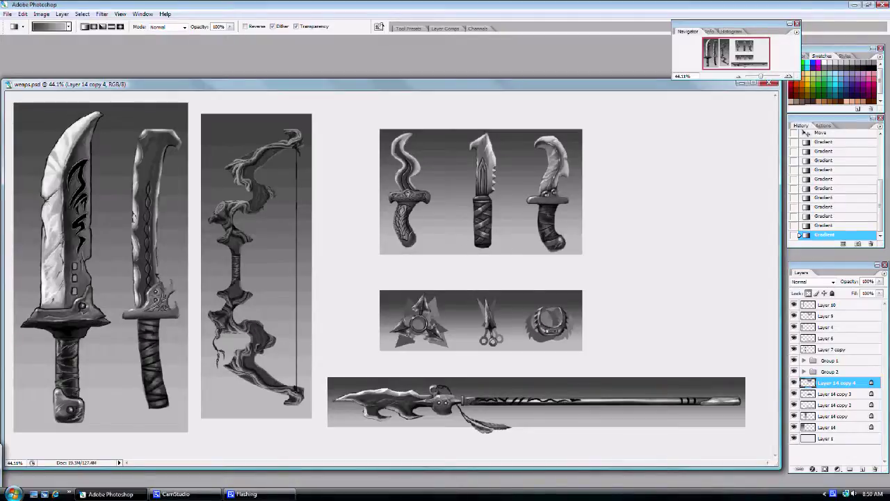
Sample a dark grey from the artwork and fill the Layer 1 background with it.
key("i")
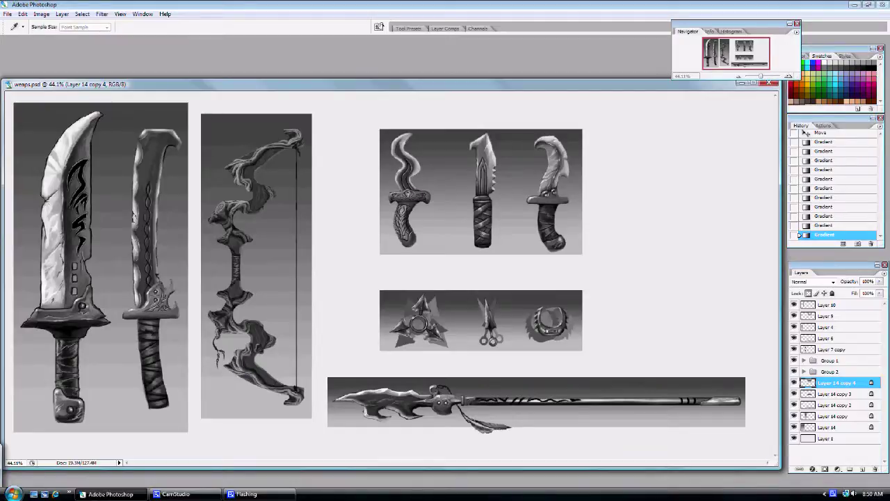
key("g")
left_click(828, 438)
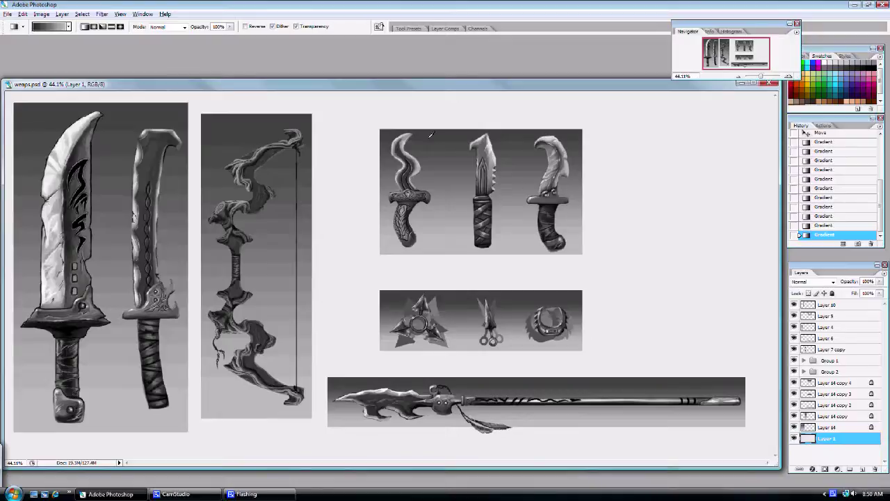
key("alt+BackSpace")
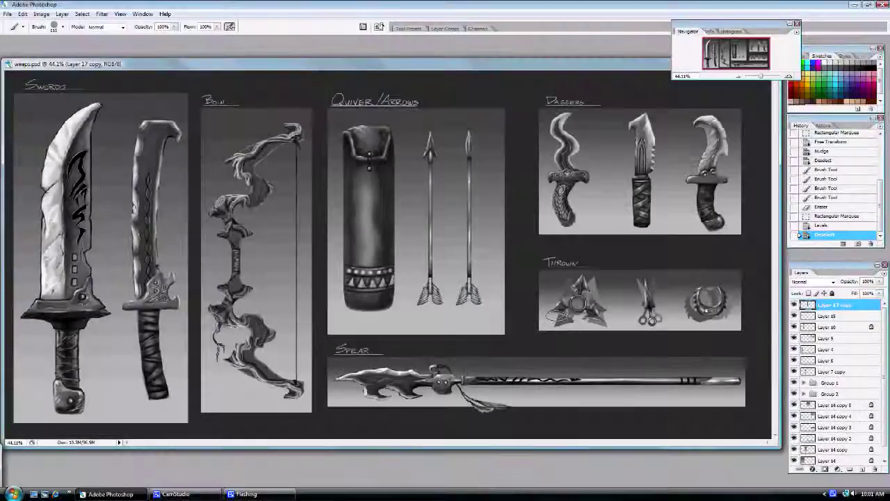
Choose the 742 px signature brush preset, shrink it, and stamp the artist's signature in white below the spear panel's blunt end.
right_click(564, 319)
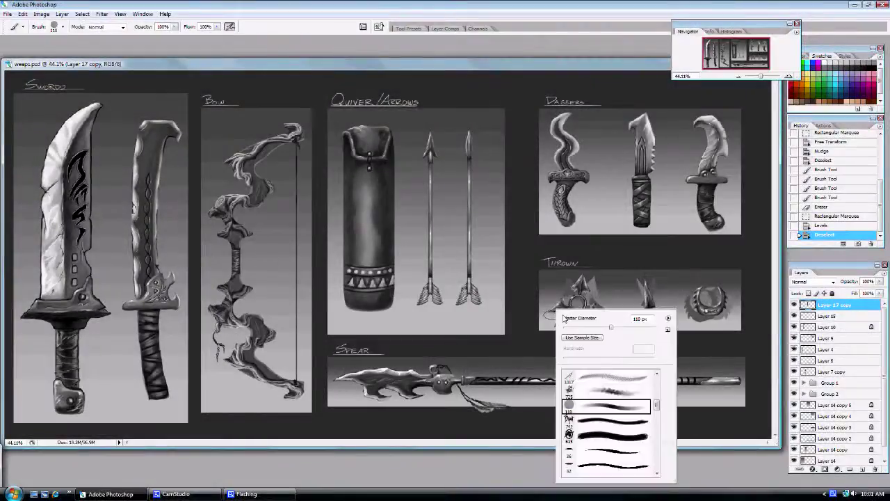
left_click(600, 421)
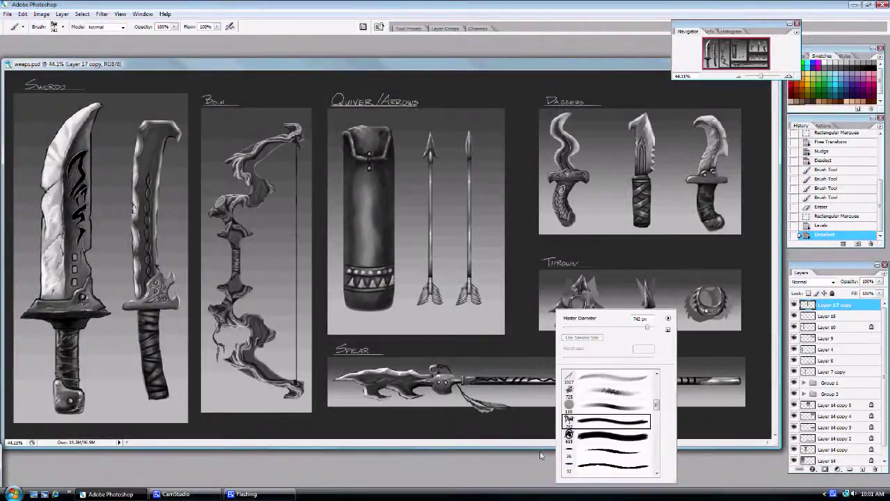
left_click(527, 471)
key("bracketleft")
key("bracketleft")
key("bracketleft")
key("bracketleft")
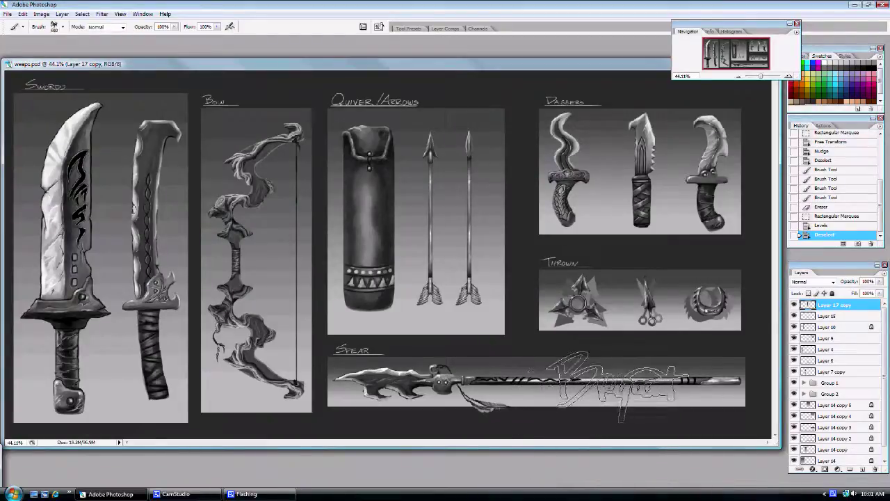
key("bracketleft")
key("bracketleft")
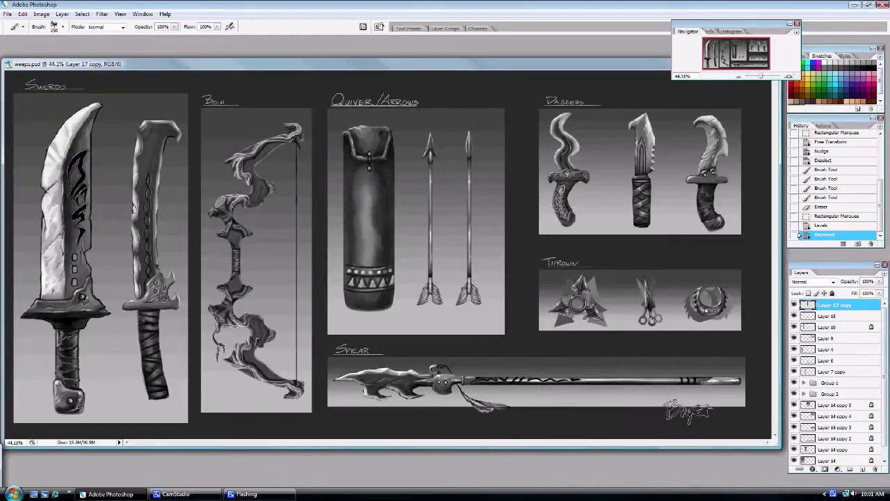
left_click_drag(675, 398, 691, 419)
left_click(690, 421)
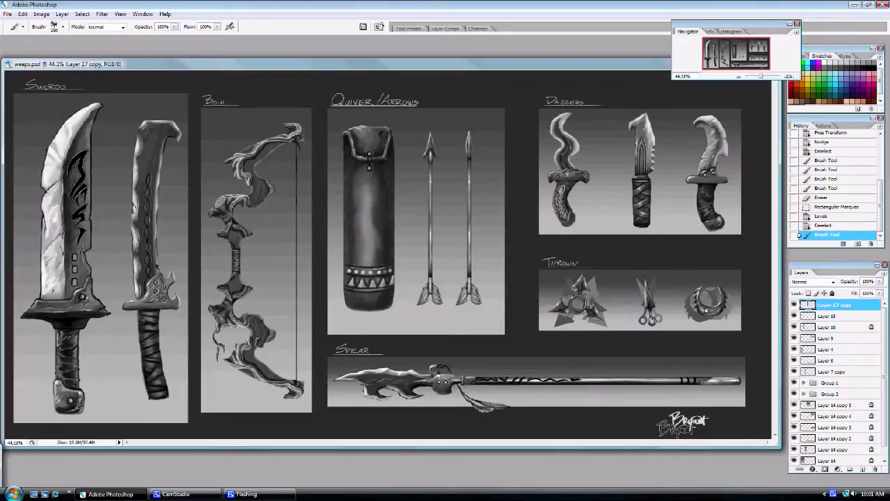